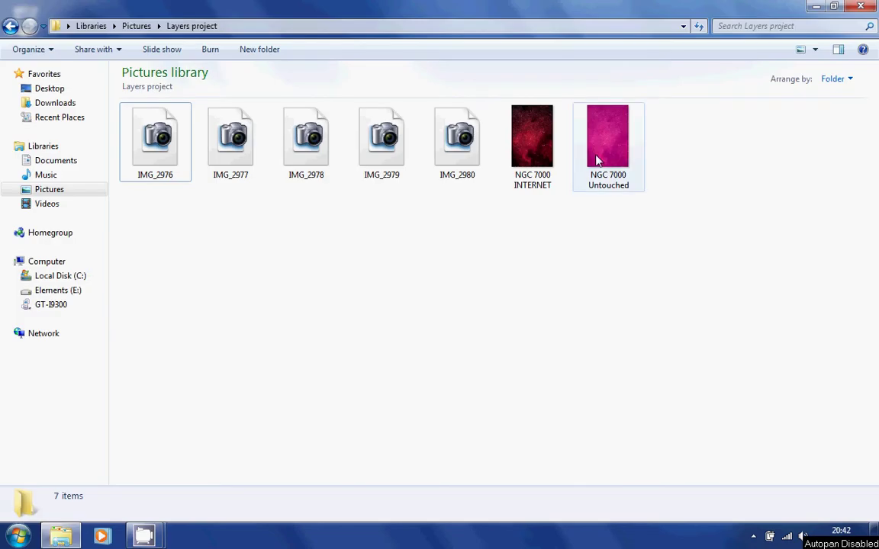
# Compare the untouched and INTERNET versions of the NGC 7000 image in the photo viewer, then close it
pyautogui.doubleClick(598, 160)
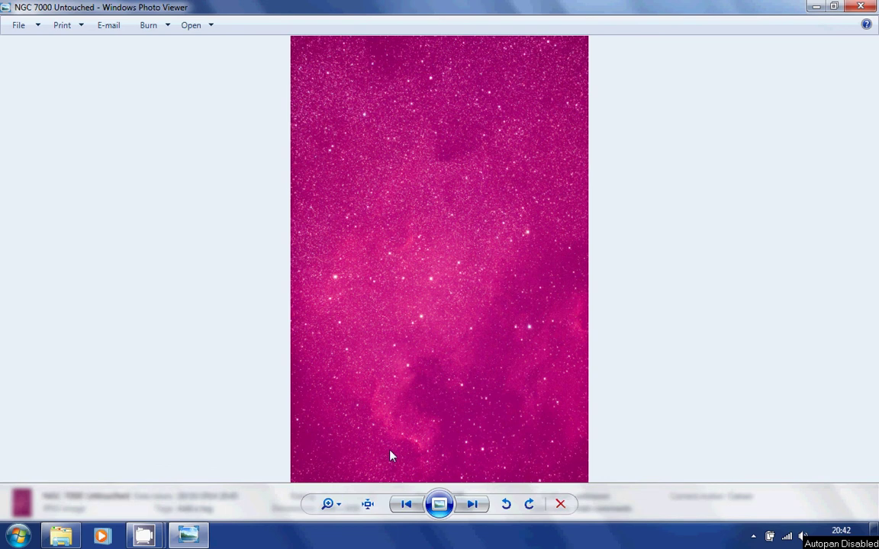
pyautogui.click(407, 504)
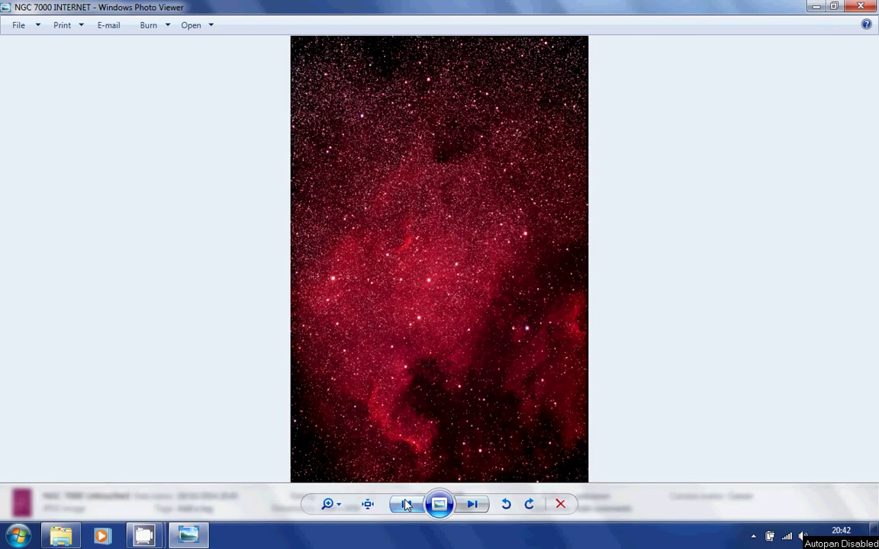
pyautogui.click(473, 504)
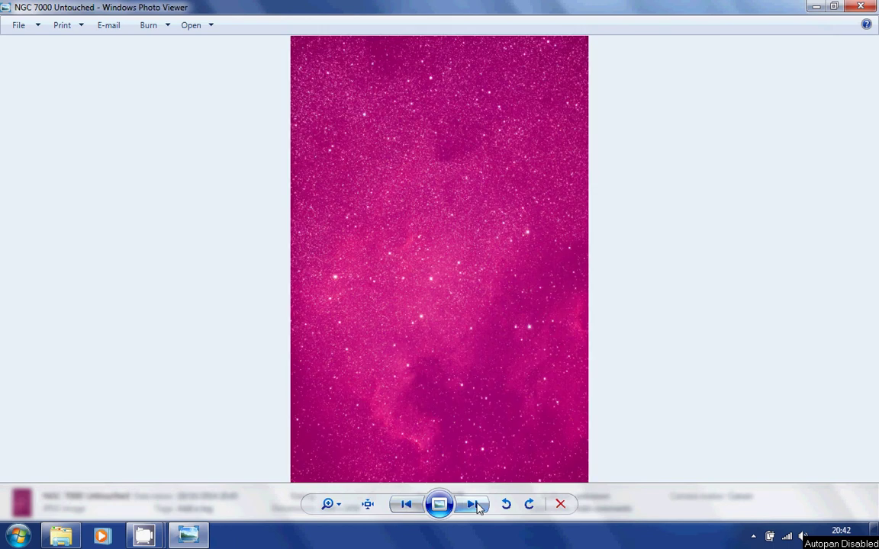
pyautogui.click(406, 507)
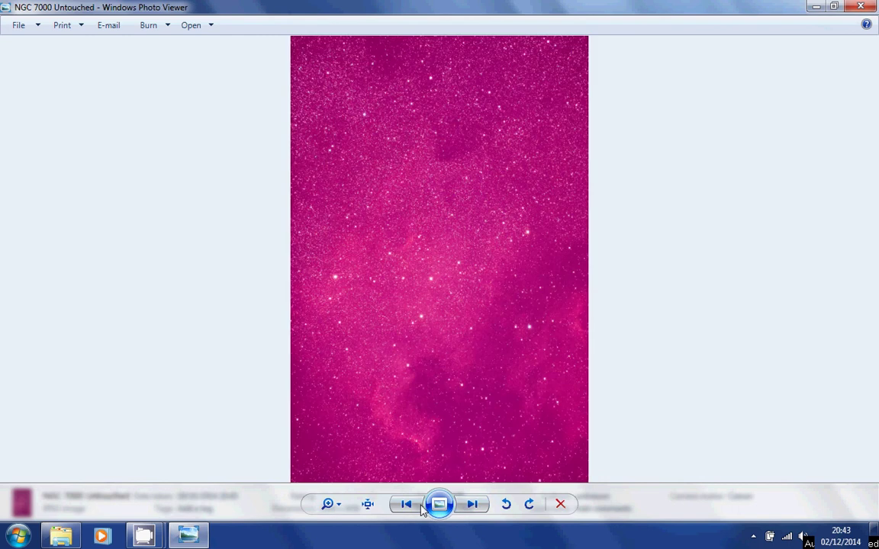
pyautogui.click(407, 506)
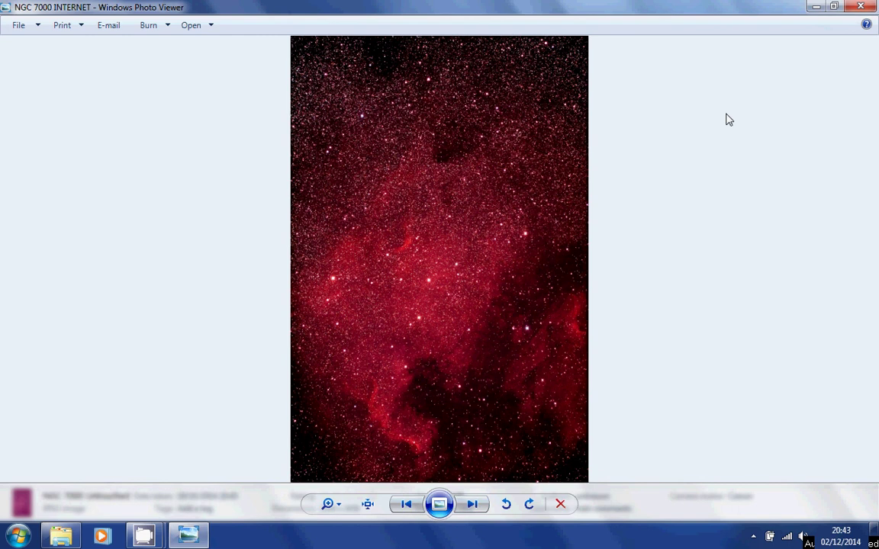
pyautogui.hotkey('alt', 'F4')
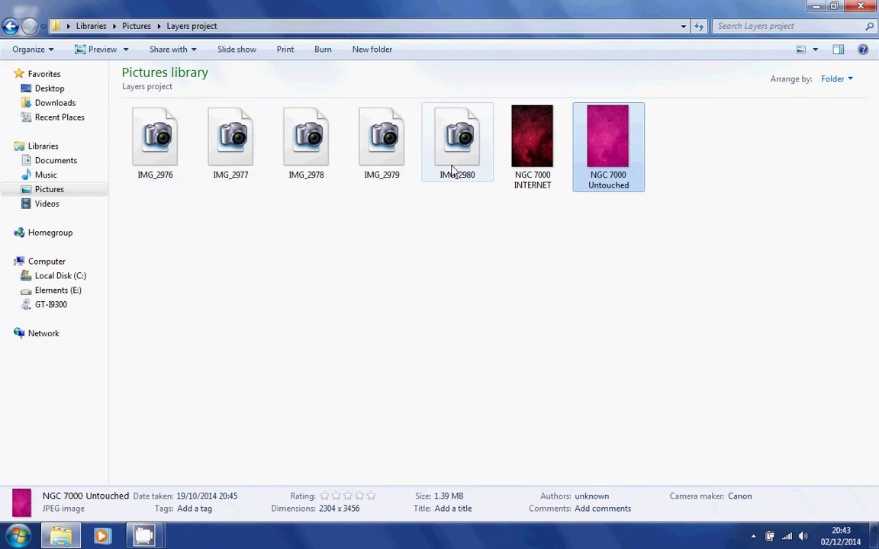
# Open raw exposures IMG_2976 and IMG_2977 through Camera Raw with their as-shot settings
pyautogui.click(174, 148)
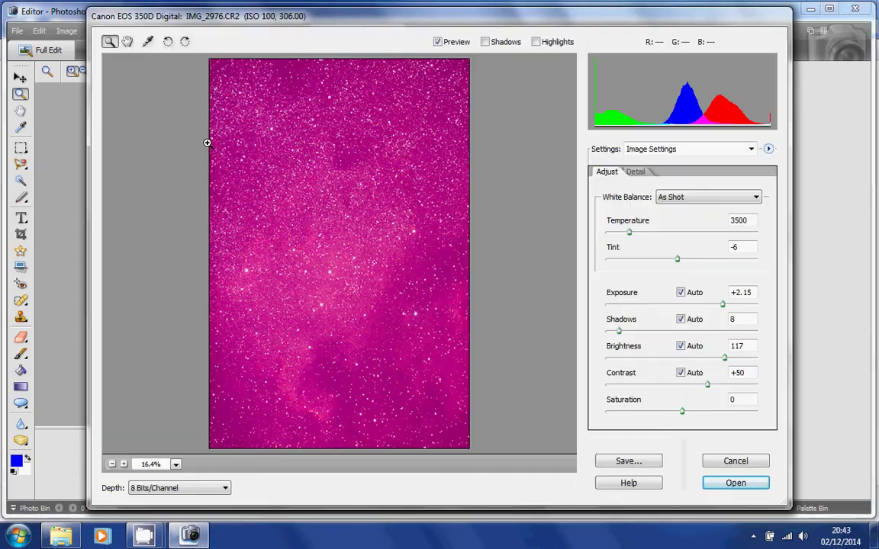
pyautogui.click(725, 467)
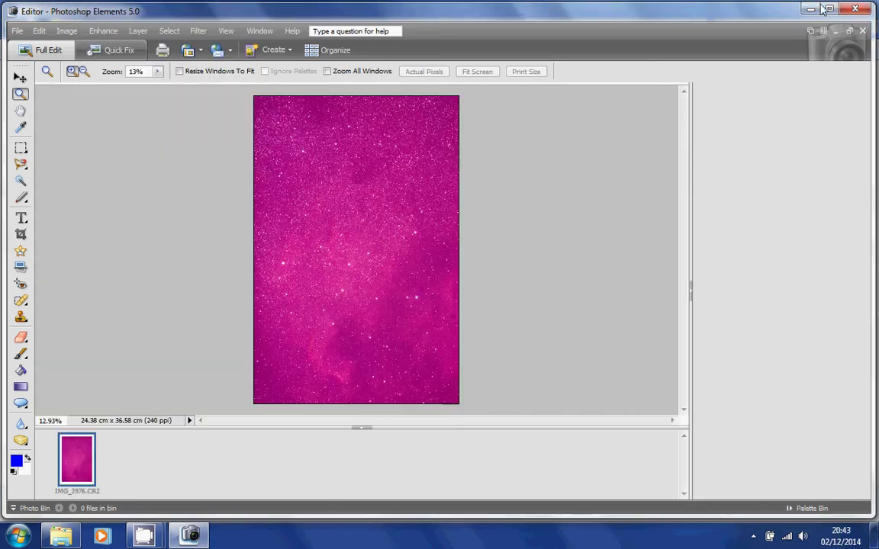
pyautogui.click(812, 9)
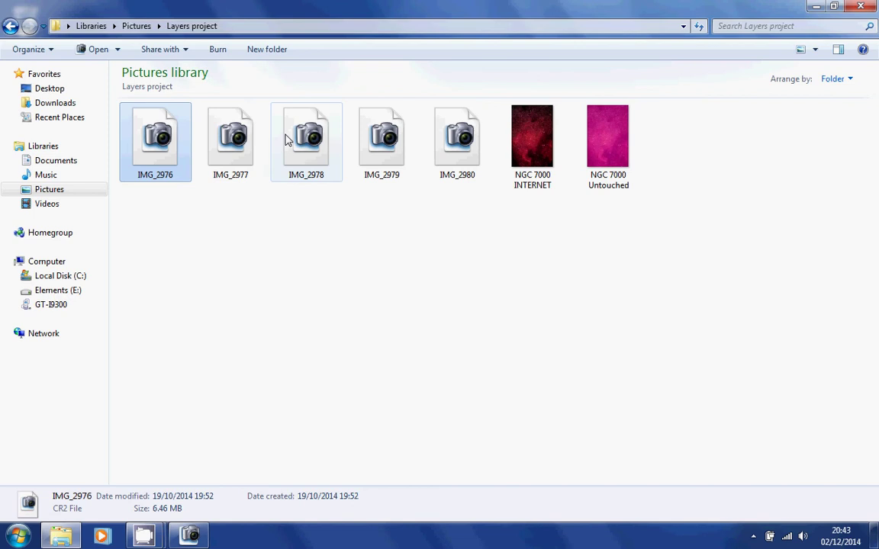
pyautogui.click(247, 150)
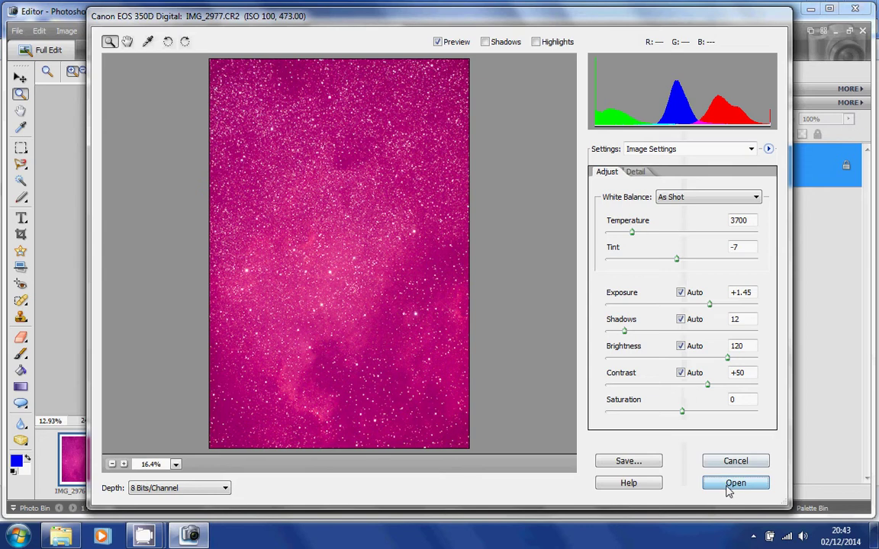
pyautogui.click(735, 484)
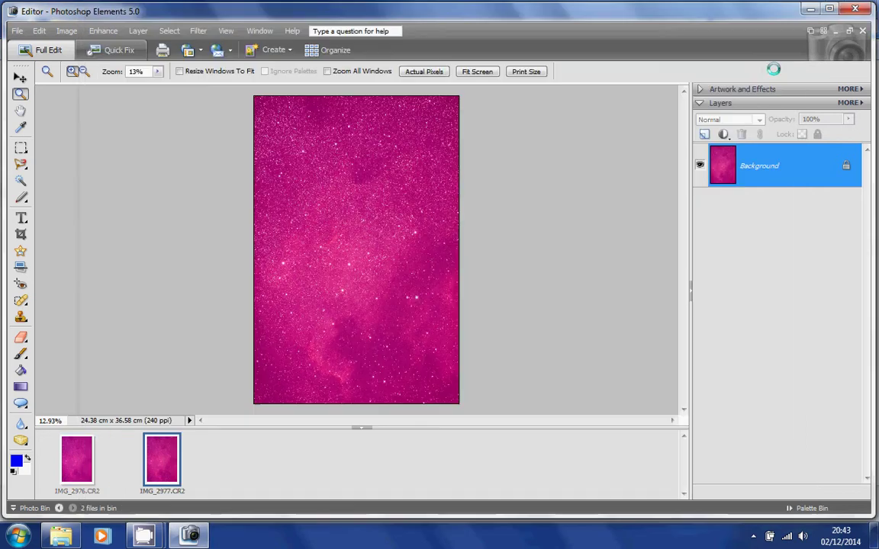
pyautogui.click(811, 8)
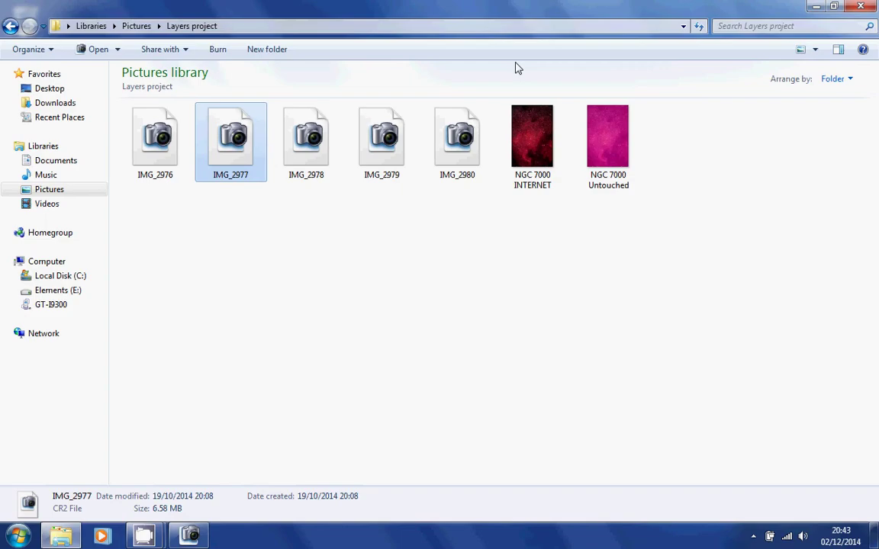
# Open IMG_2978, IMG_2979 and IMG_2980 the same way, keeping as-shot raw settings
pyautogui.doubleClick(322, 134)
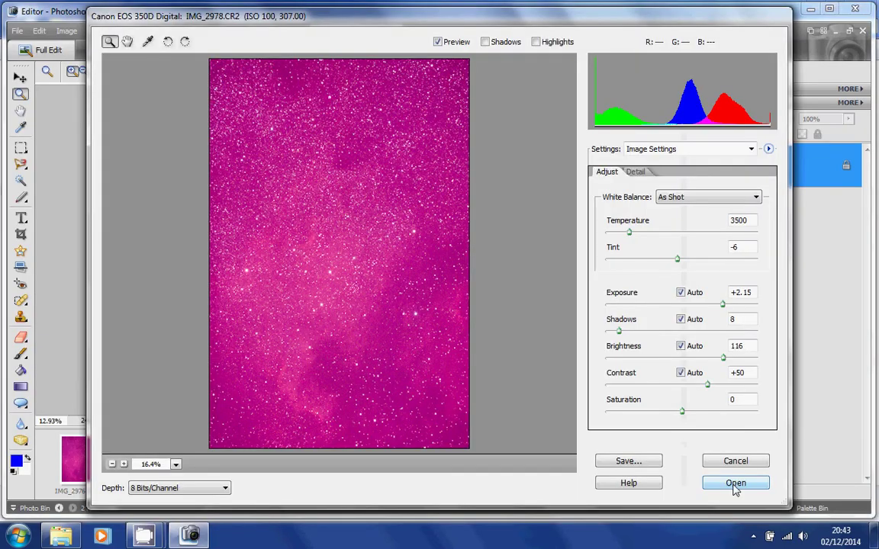
pyautogui.click(735, 483)
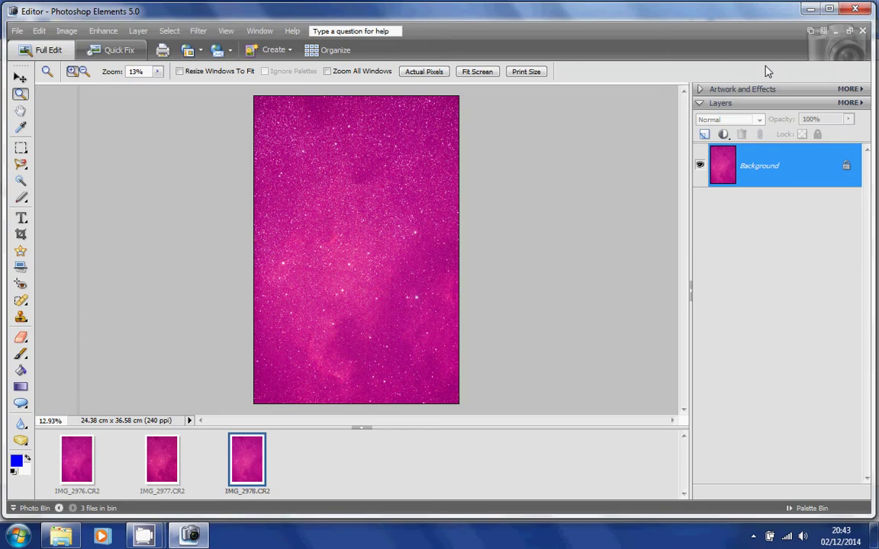
pyautogui.click(812, 8)
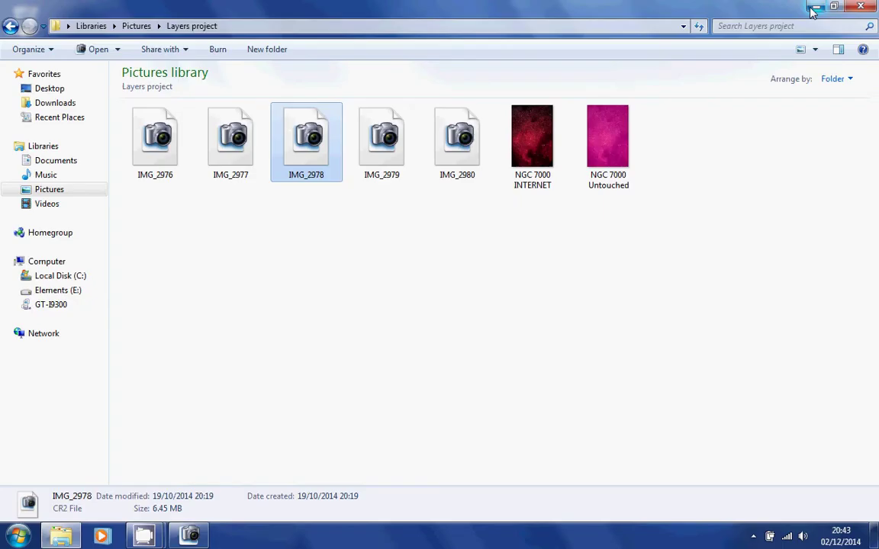
pyautogui.doubleClick(375, 138)
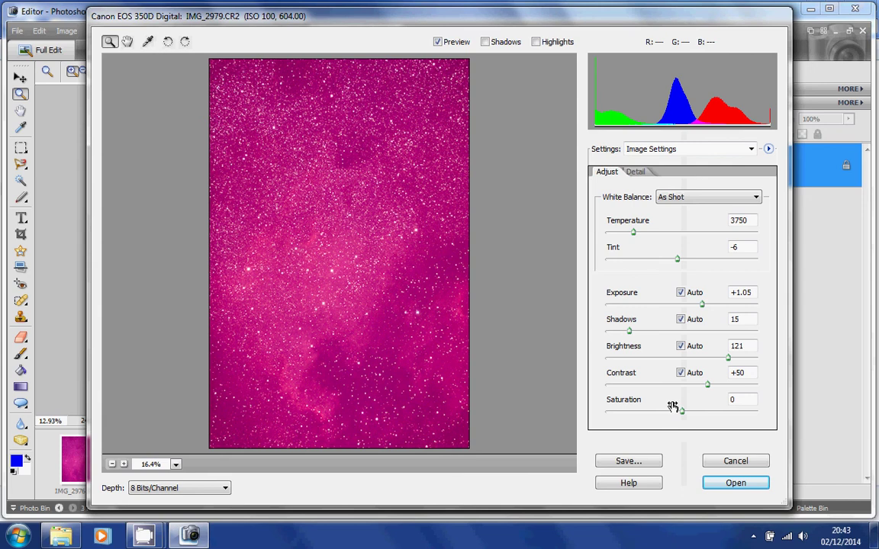
pyautogui.click(754, 487)
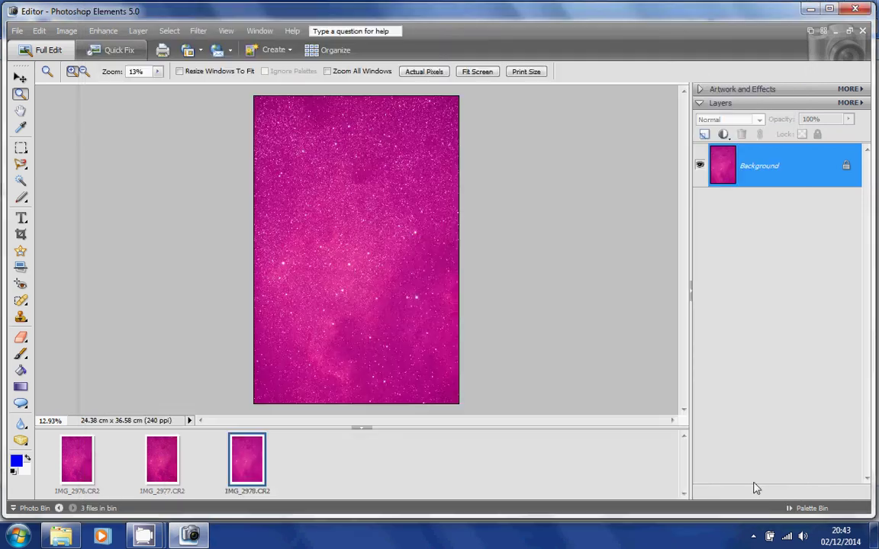
pyautogui.click(808, 9)
pyautogui.doubleClick(458, 138)
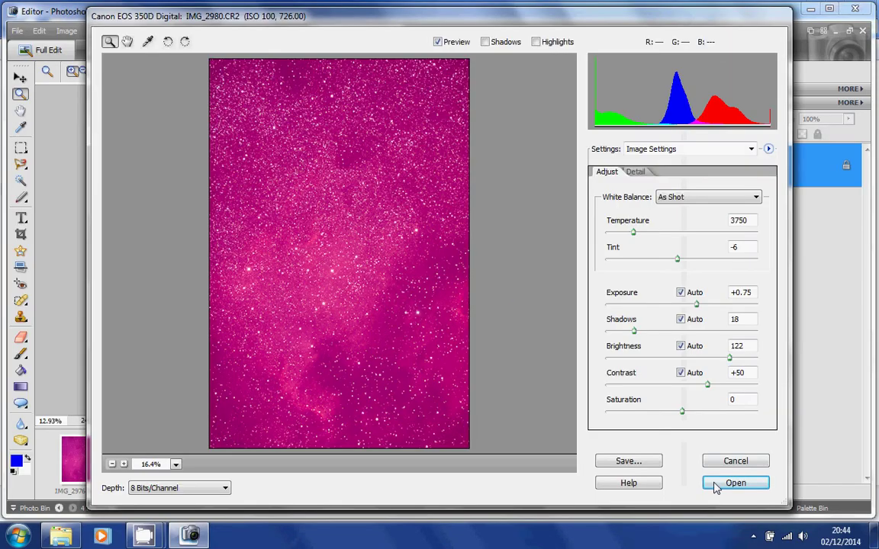
pyautogui.click(719, 486)
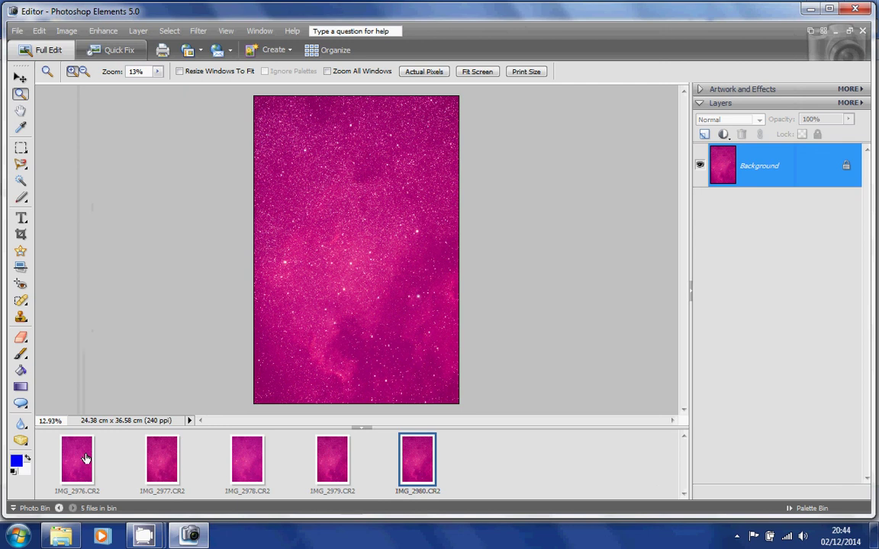
# Apply Auto Levels to IMG_2976, IMG_2977 and IMG_2978
pyautogui.click(84, 460)
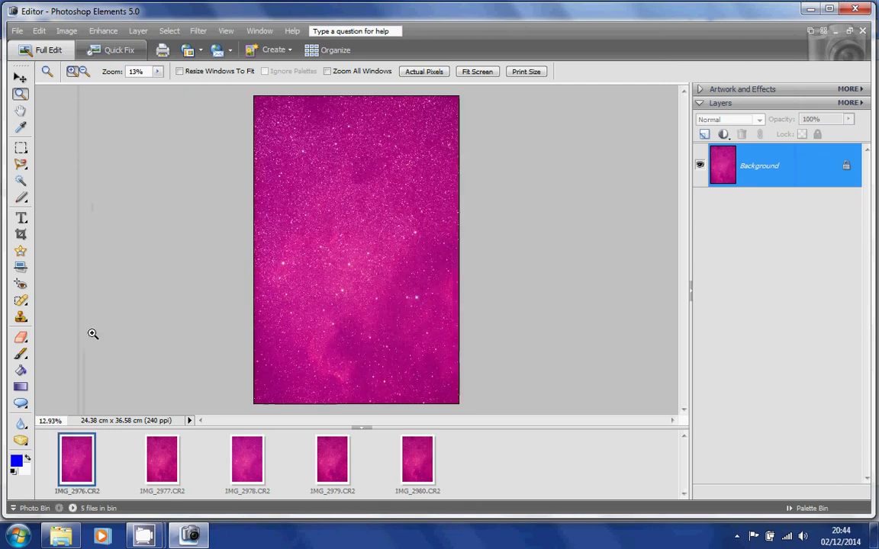
pyautogui.click(102, 32)
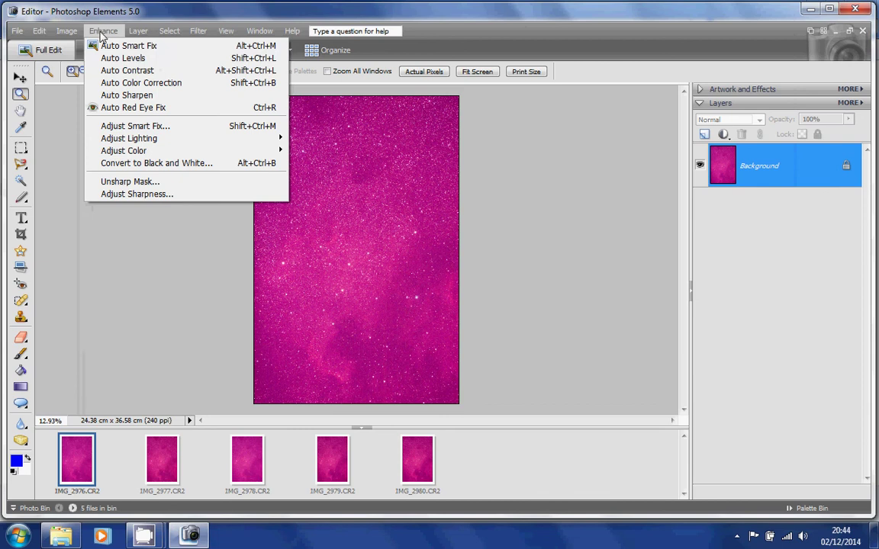
pyautogui.click(160, 58)
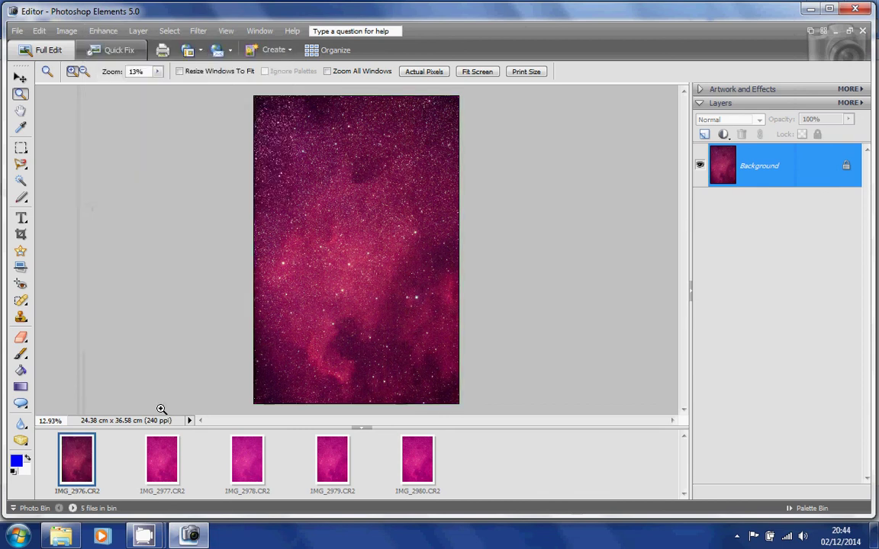
pyautogui.click(161, 459)
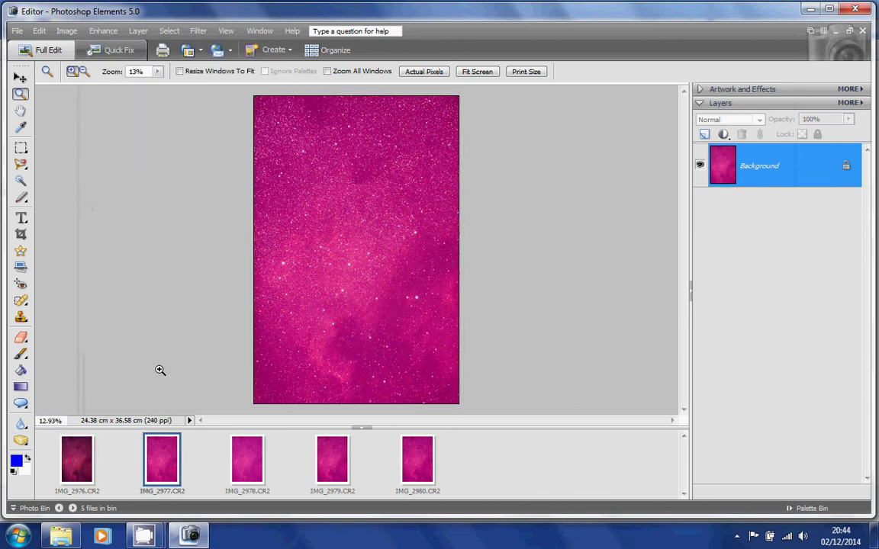
pyautogui.click(102, 31)
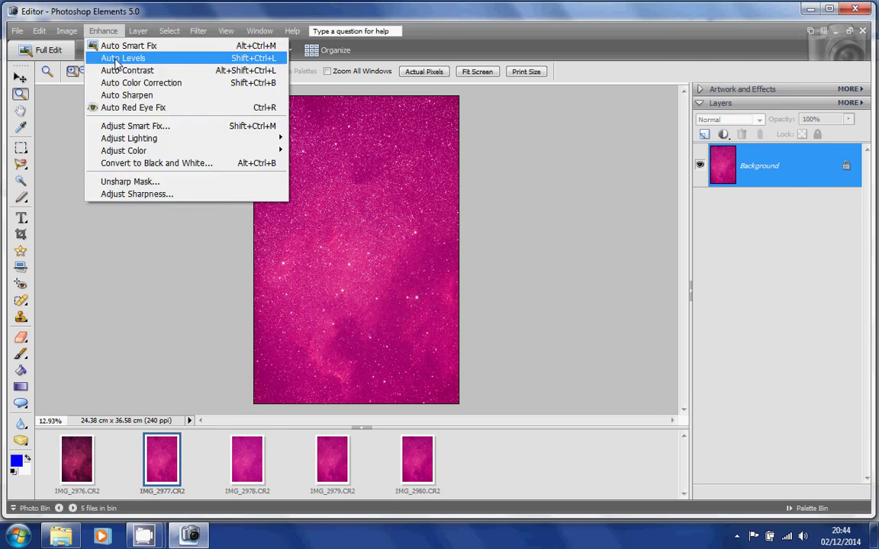
pyautogui.click(116, 59)
pyautogui.click(239, 460)
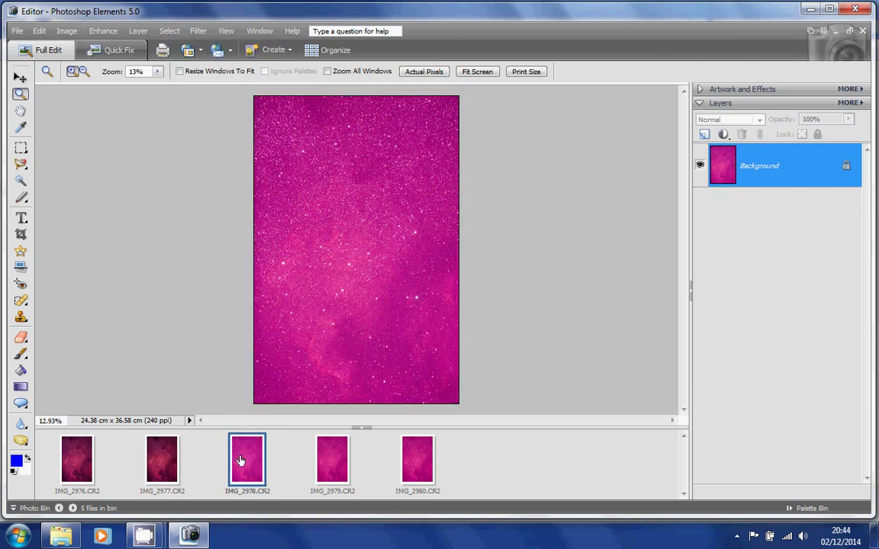
pyautogui.click(103, 30)
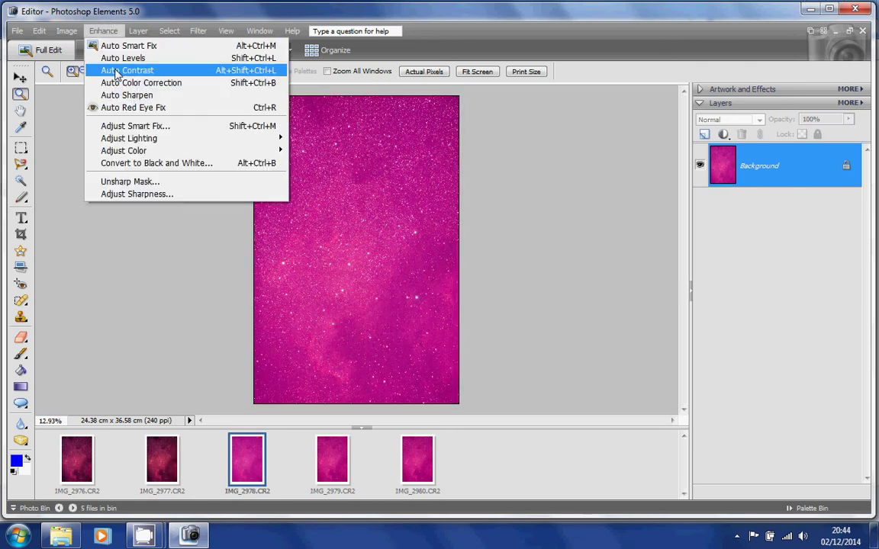
pyautogui.click(116, 59)
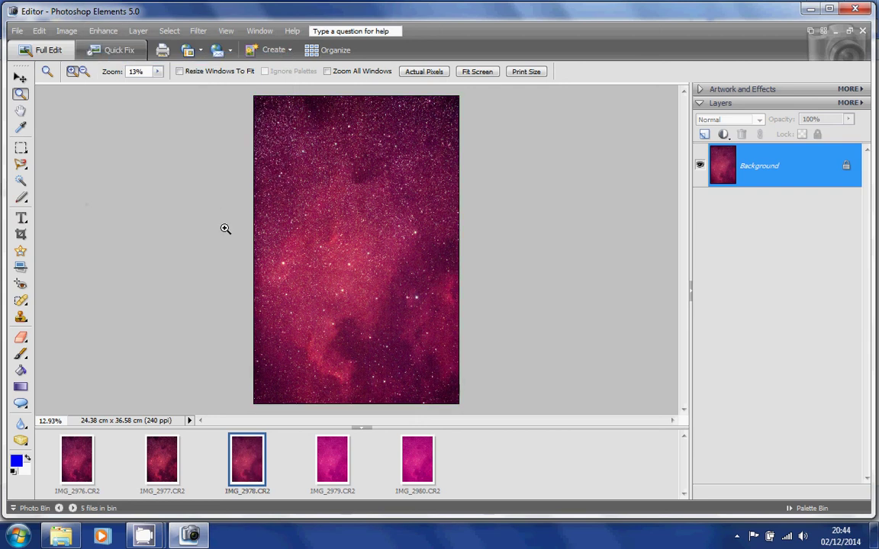
# Apply Auto Levels to IMG_2979 and IMG_2980 as well
pyautogui.click(328, 468)
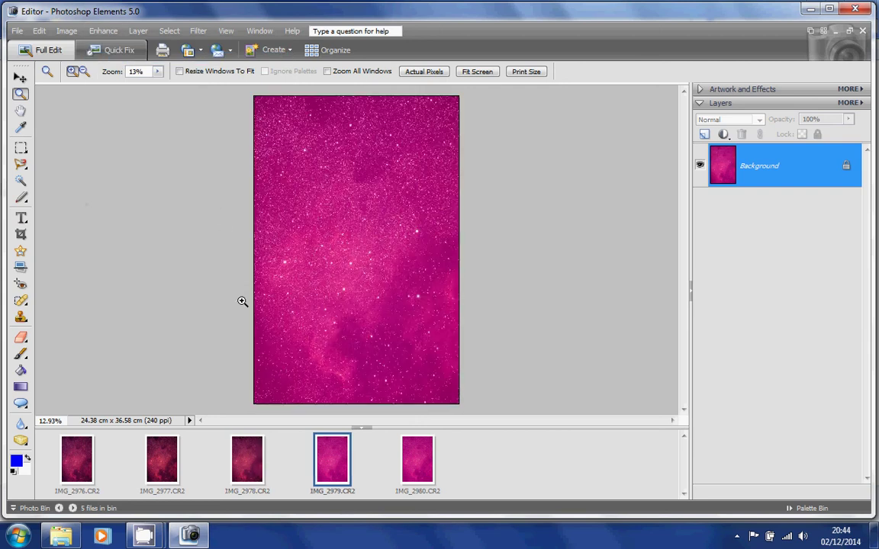
pyautogui.click(103, 31)
pyautogui.click(108, 57)
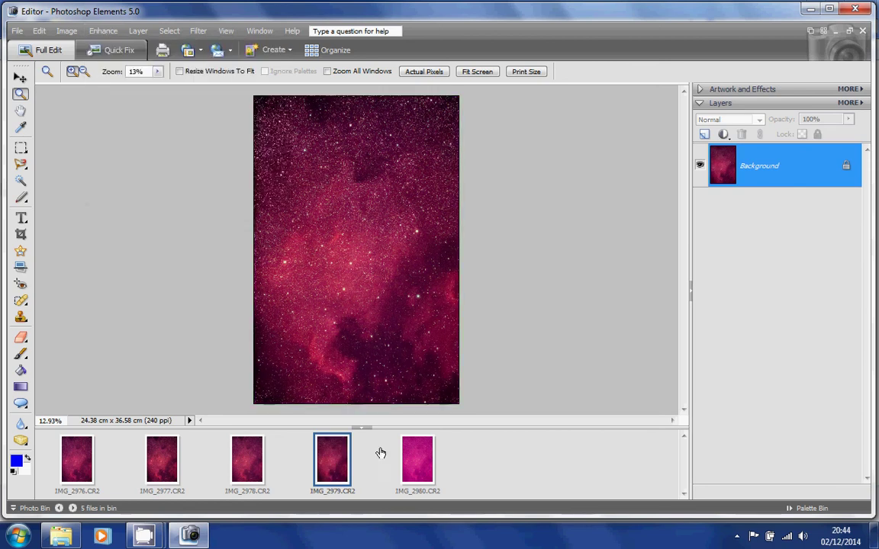
pyautogui.click(409, 476)
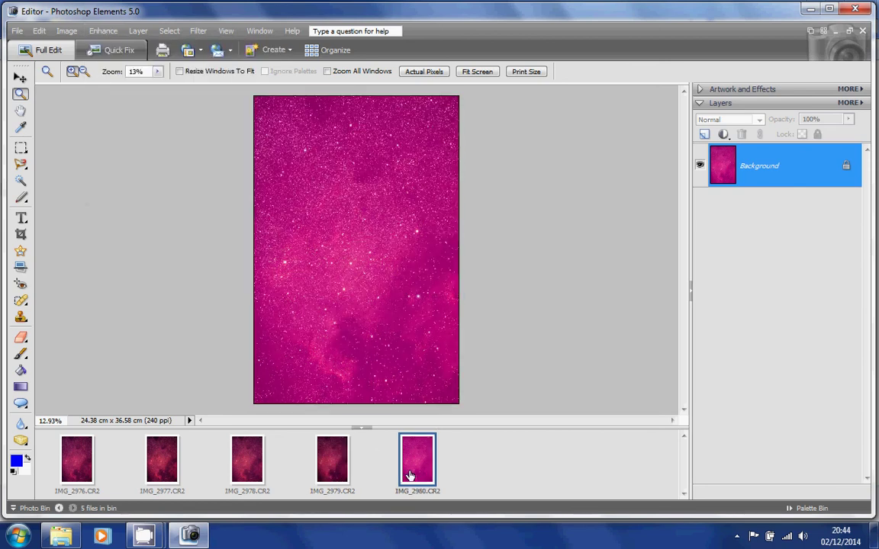
pyautogui.click(103, 31)
pyautogui.click(107, 58)
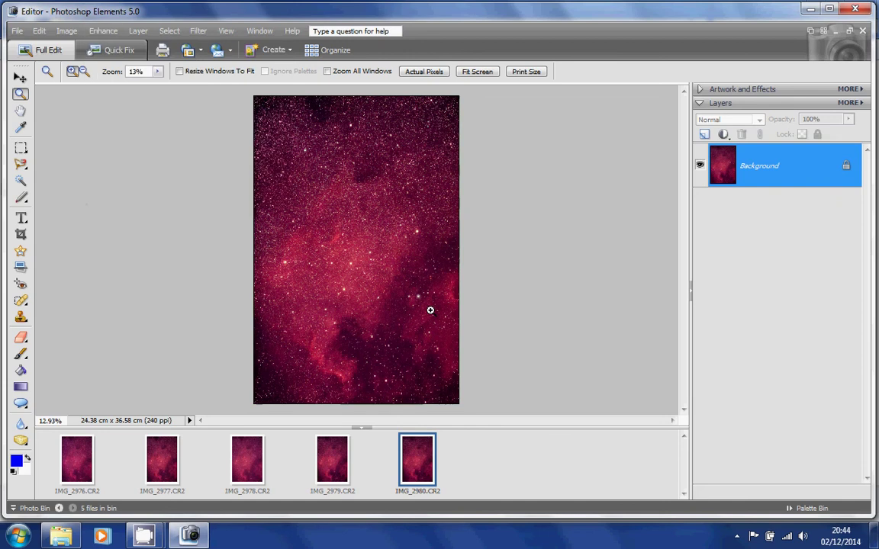
# Drag IMG_2977–IMG_2980 onto IMG_2976 as layers, then hide the IMG_2980 and IMG_2978 layers
pyautogui.click(70, 451)
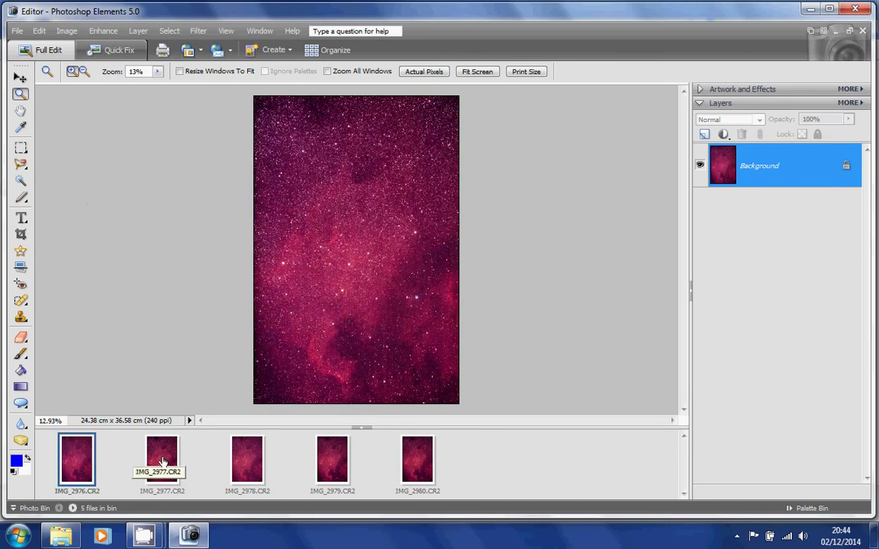
pyautogui.moveTo(162, 462); pyautogui.dragTo(360, 275)
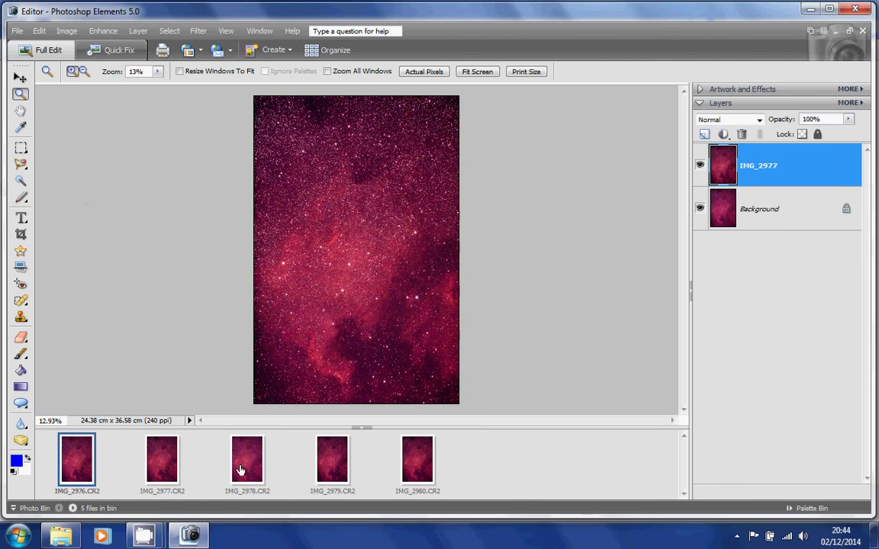
pyautogui.moveTo(240, 470); pyautogui.dragTo(296, 337)
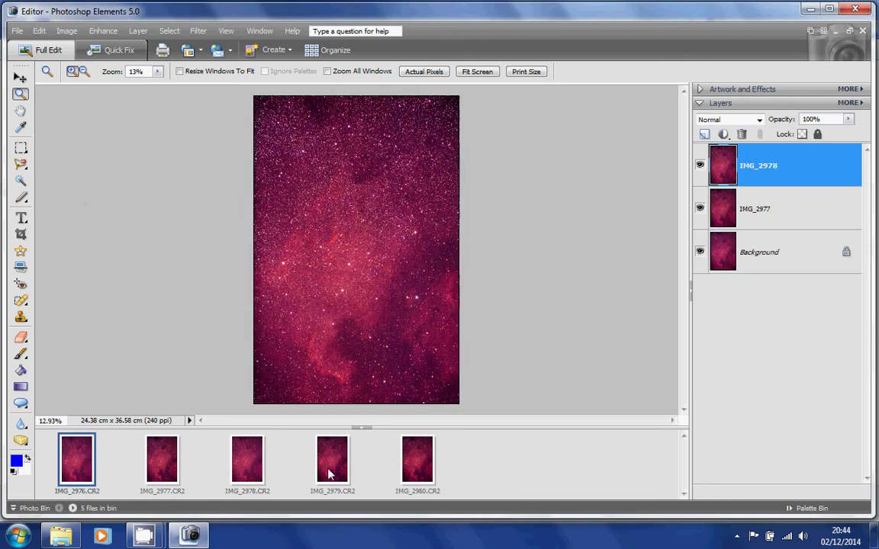
pyautogui.moveTo(330, 475); pyautogui.dragTo(349, 320)
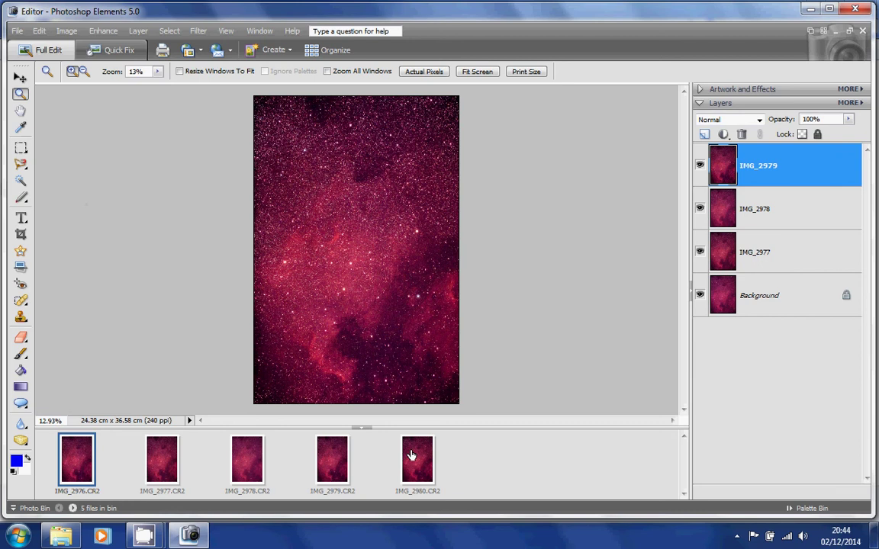
pyautogui.moveTo(410, 456); pyautogui.dragTo(403, 316)
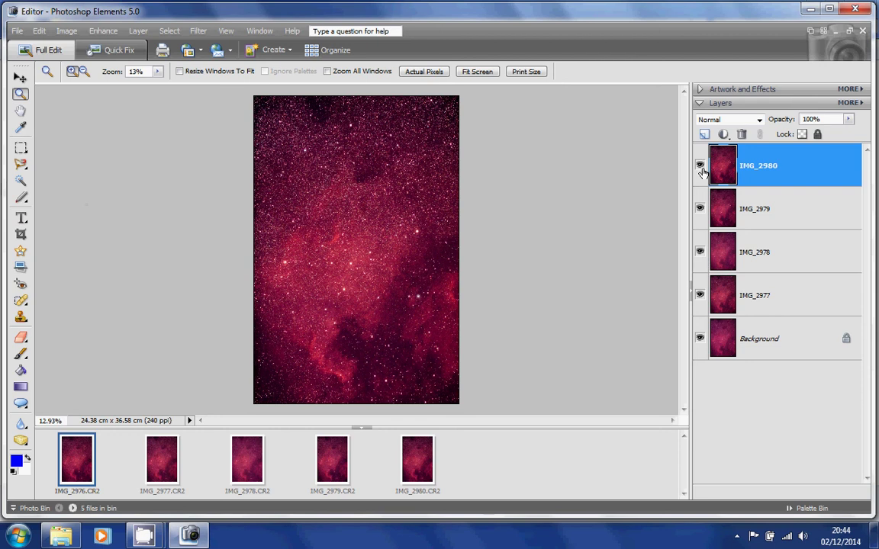
pyautogui.click(701, 168)
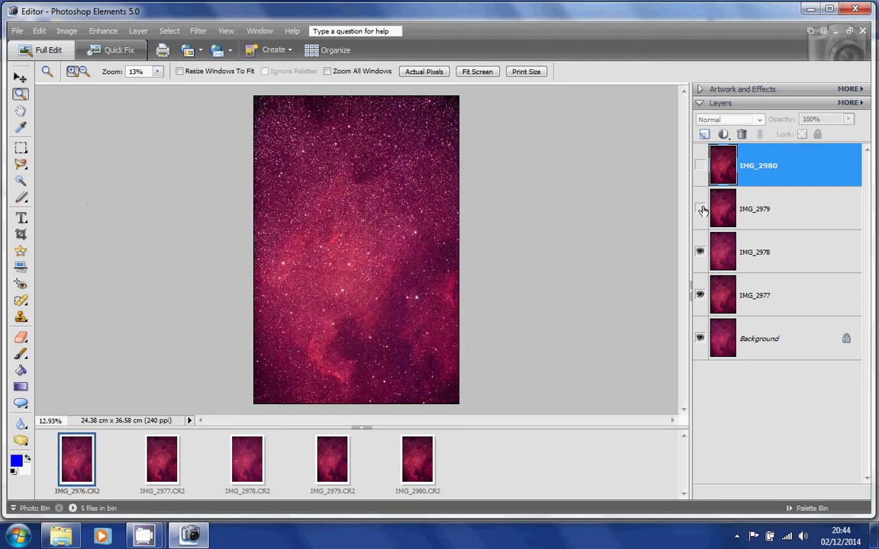
pyautogui.click(700, 252)
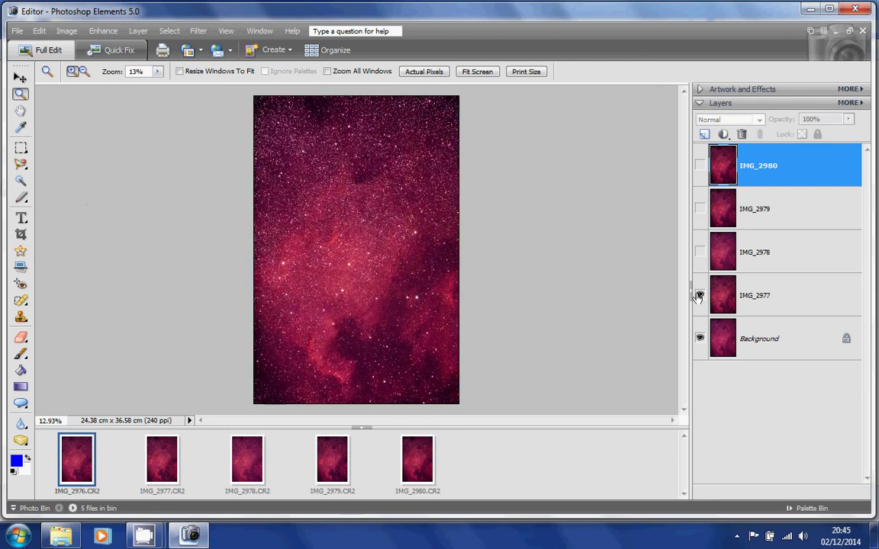
# Set the IMG_2977 layer's blend mode to Overlay
pyautogui.click(769, 296)
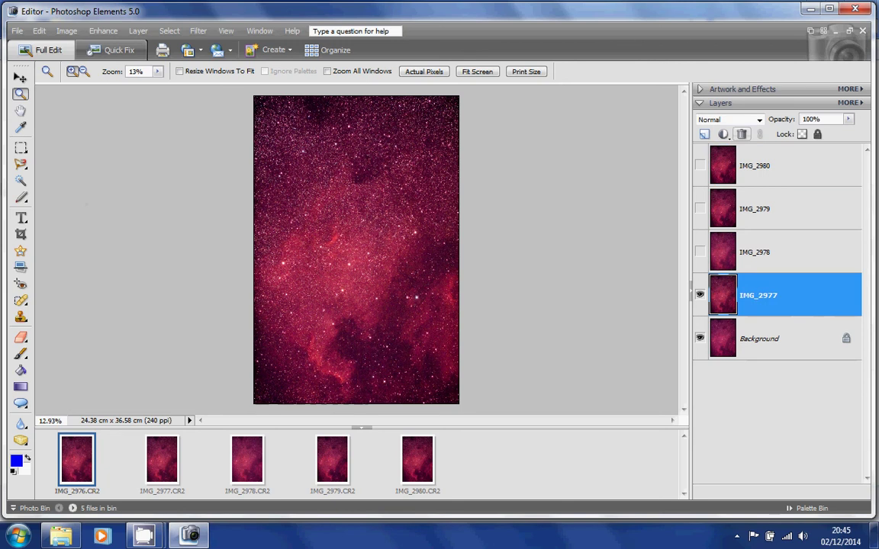
pyautogui.click(732, 120)
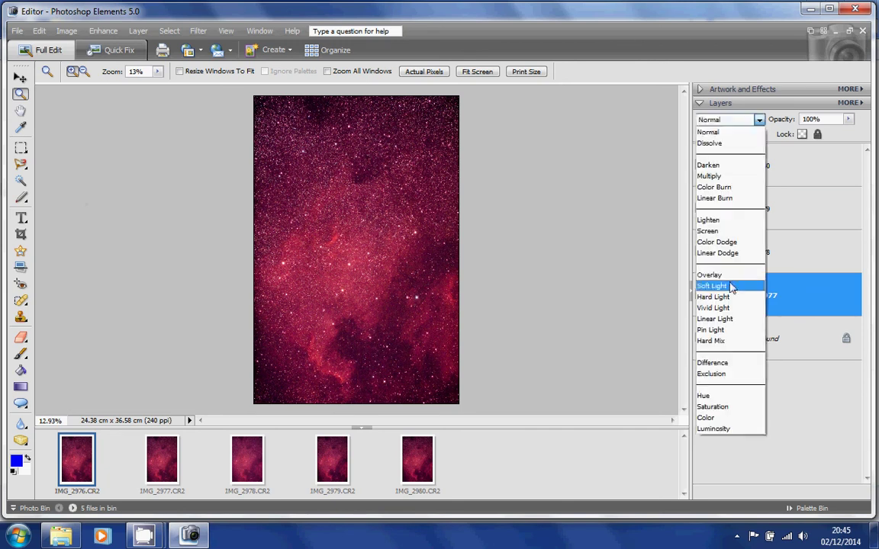
pyautogui.click(725, 275)
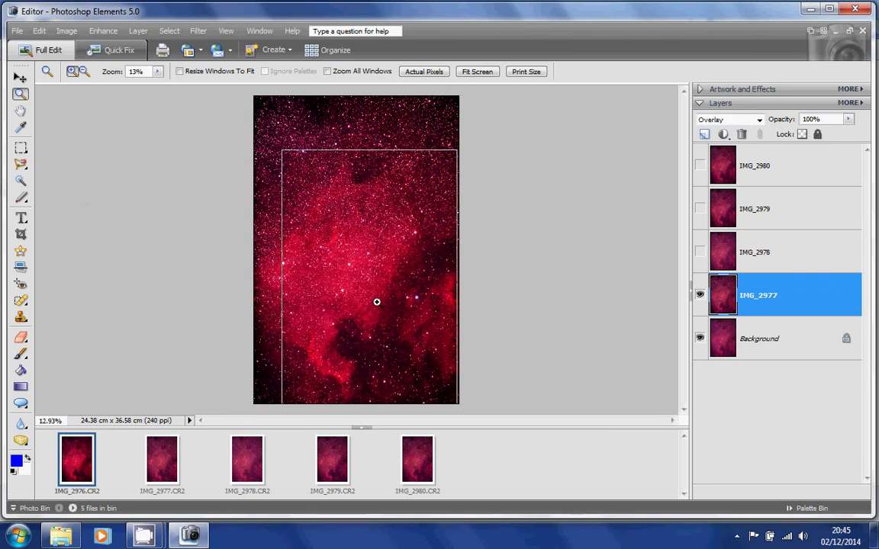
# Zoom to 300% and move IMG_2977 until its stars align with the background's
pyautogui.click(377, 302)
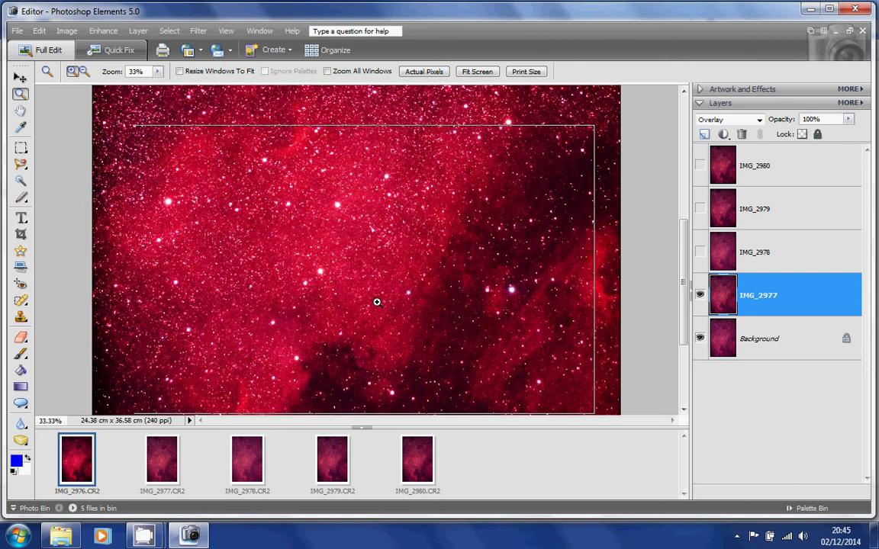
pyautogui.click(376, 302)
pyautogui.click(504, 280)
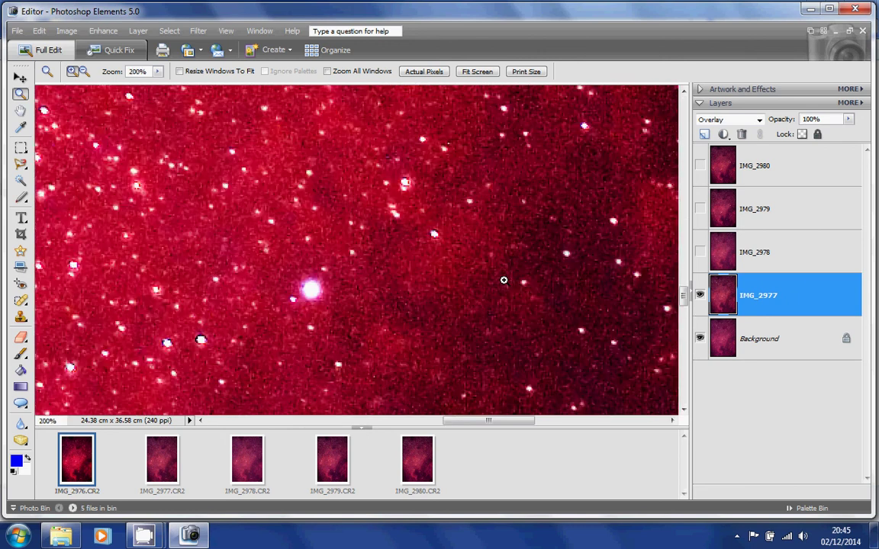
pyautogui.click(590, 236)
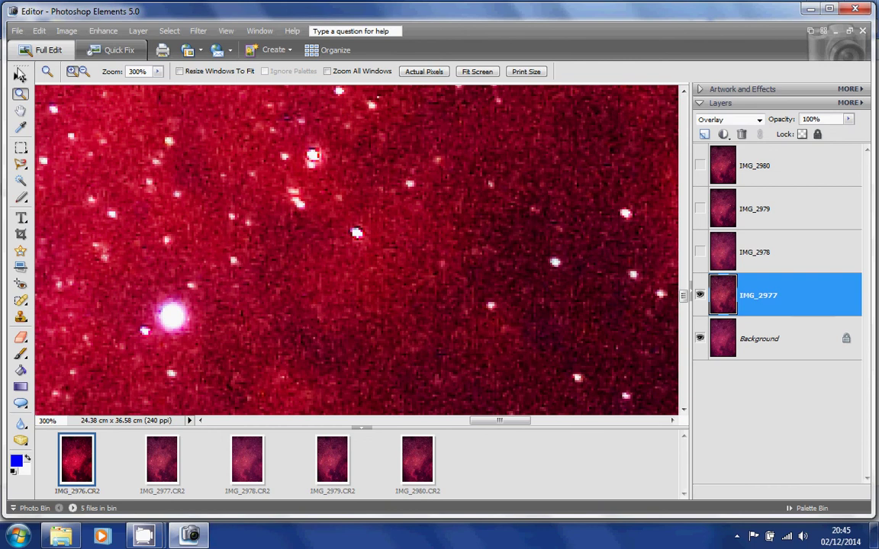
pyautogui.click(20, 74)
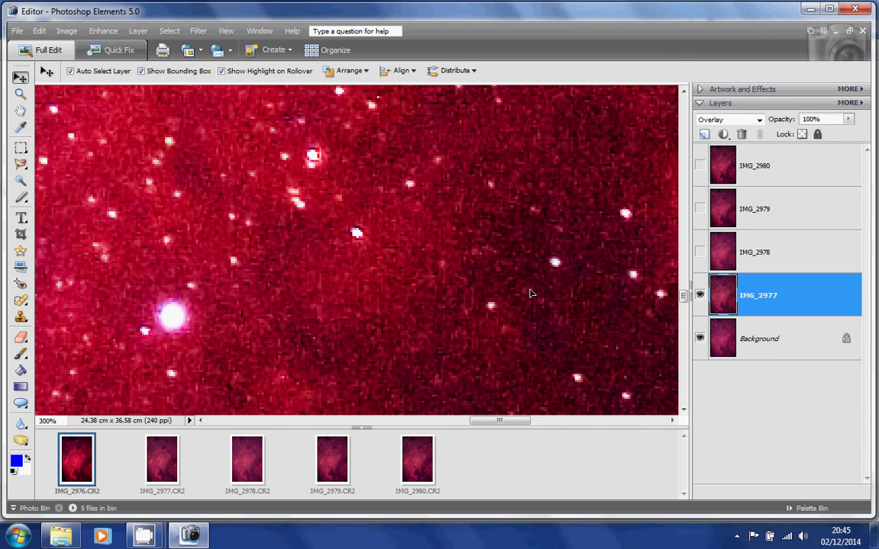
pyautogui.moveTo(530, 291); pyautogui.dragTo(513, 292)
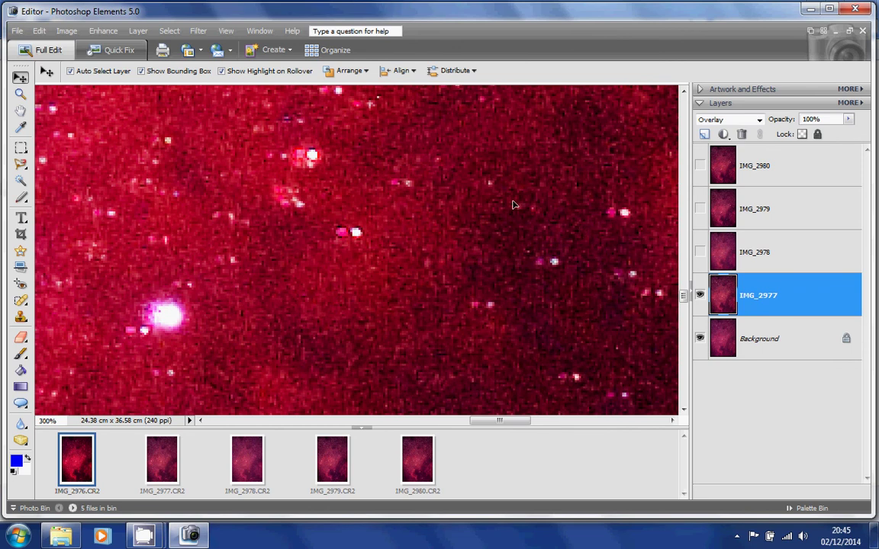
pyautogui.press('Right')
pyautogui.press('Right')
pyautogui.press('Right')
pyautogui.press('Right')
pyautogui.press('Right')
pyautogui.press('Right')
pyautogui.press('Right')
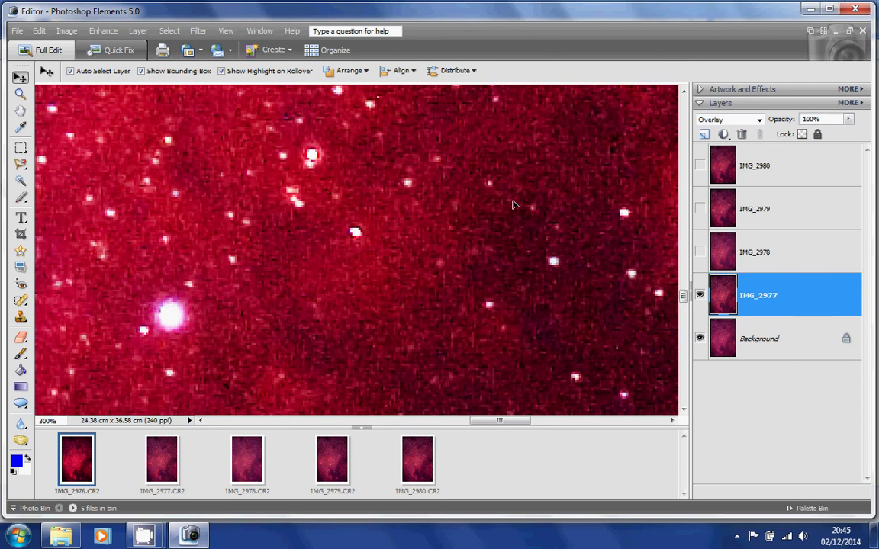
# Hide IMG_2977, show IMG_2978 and set its blend mode to Overlay
pyautogui.click(699, 297)
pyautogui.click(700, 252)
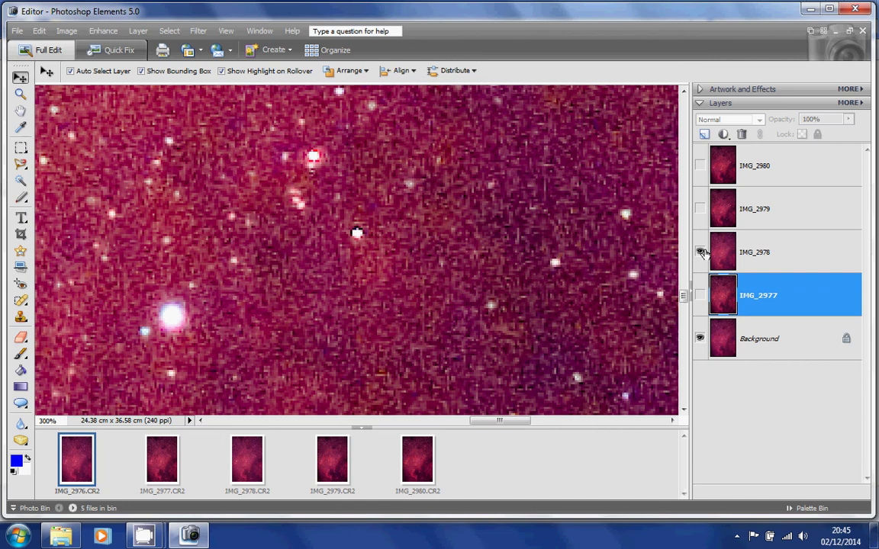
pyautogui.click(758, 253)
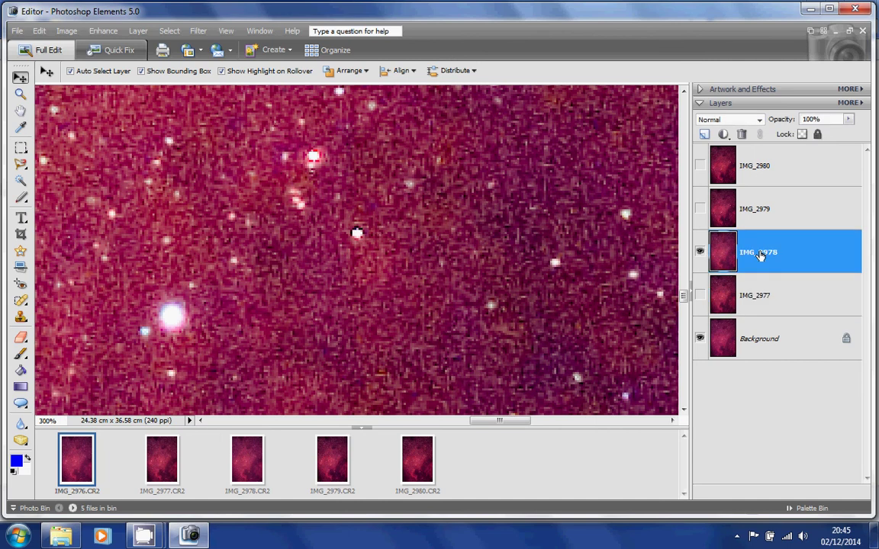
pyautogui.click(760, 119)
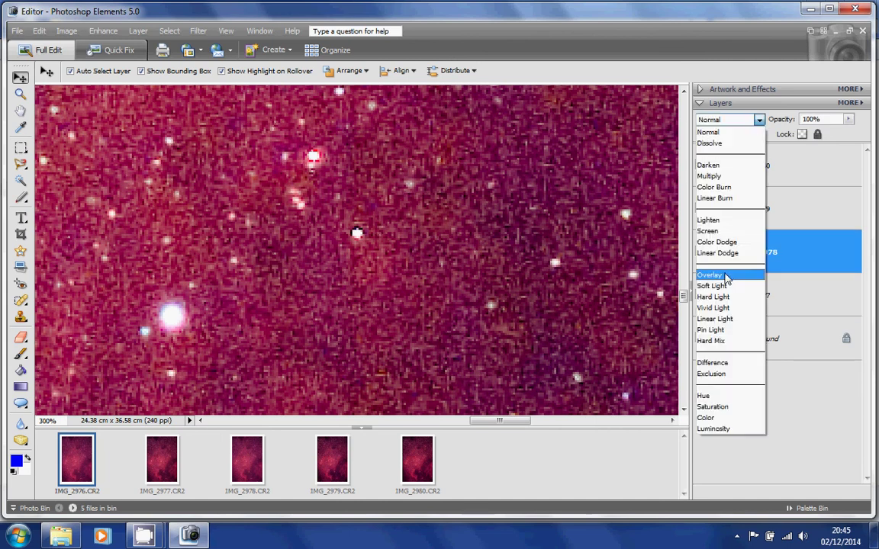
pyautogui.click(727, 278)
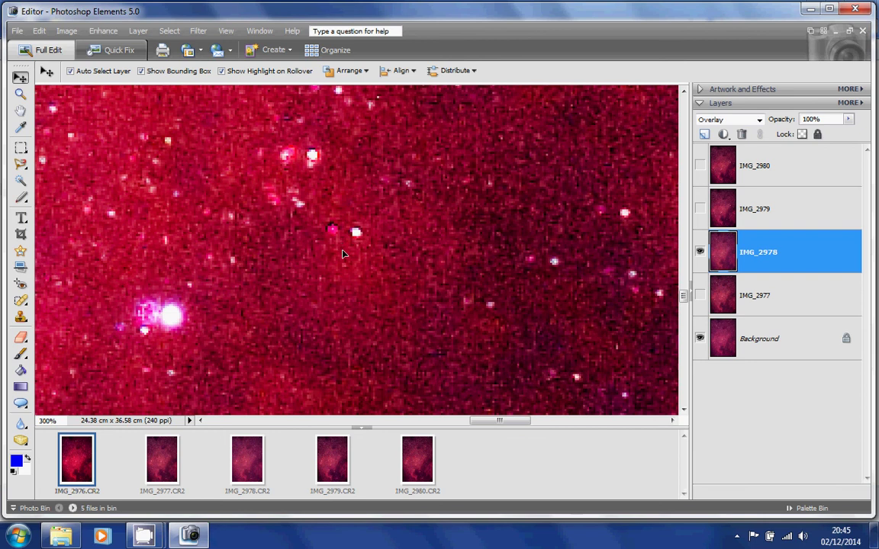
# Nudge IMG_2978 three pixels right to align its stars, then hide it
pyautogui.press('Right')
pyautogui.press('Right')
pyautogui.press('Right')
pyautogui.press('Right')
pyautogui.press('Right')
pyautogui.press('Right')
pyautogui.press('Right')
pyautogui.press('Right')
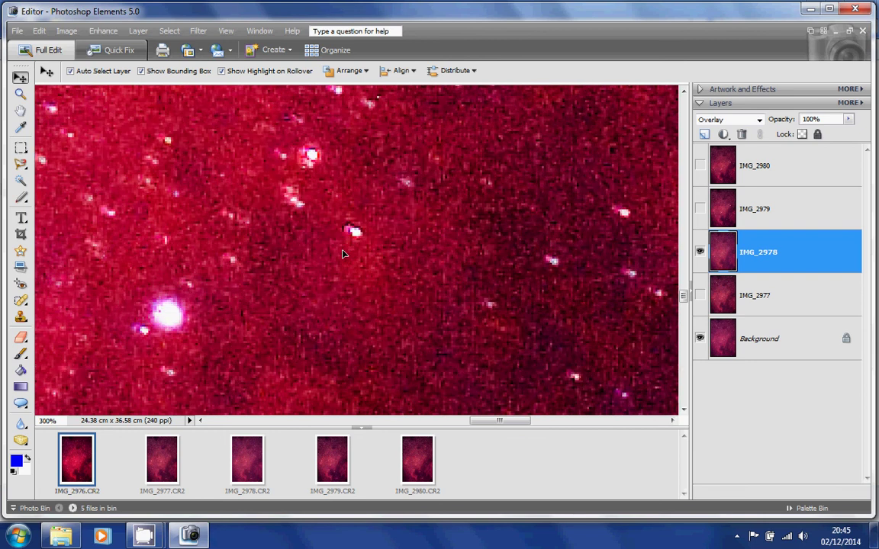
pyautogui.press('Right')
pyautogui.press('Right')
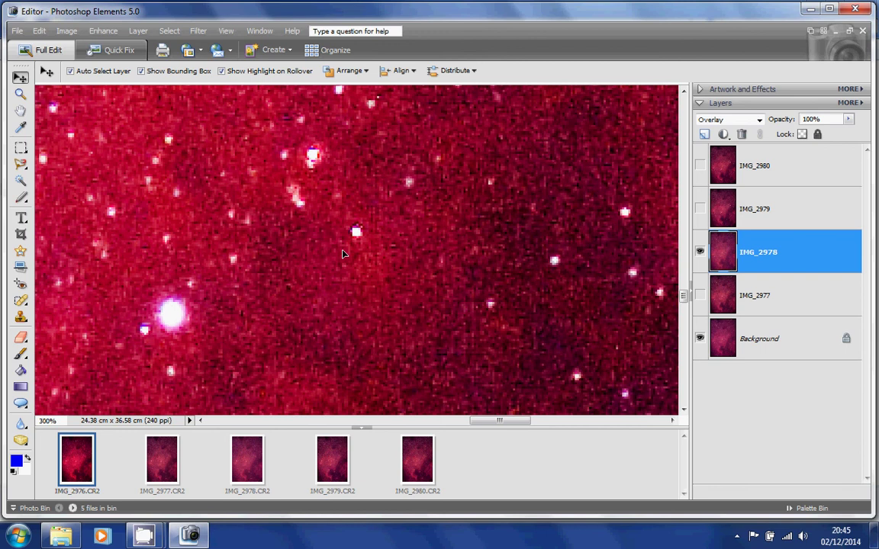
pyautogui.press('Right')
pyautogui.press('Right')
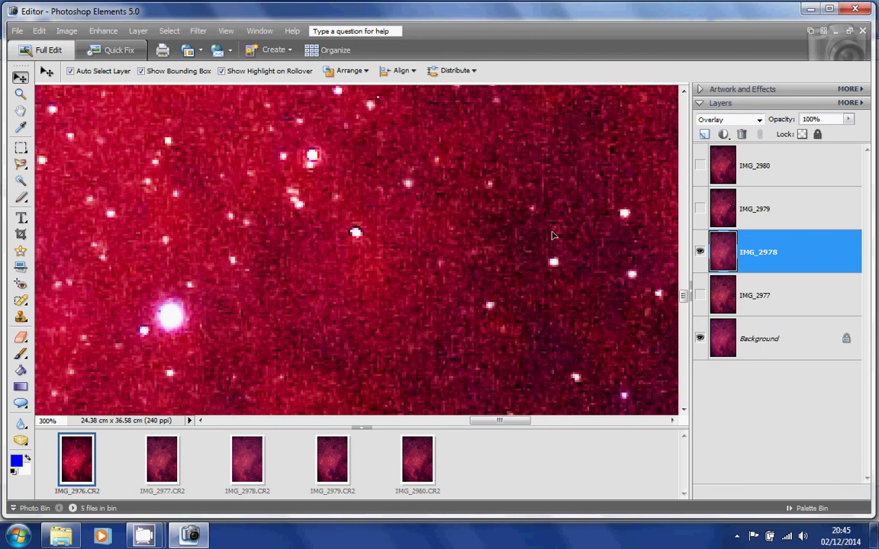
pyautogui.click(700, 254)
# Show the IMG_2979 layer and set its blend mode to Overlay
pyautogui.click(701, 210)
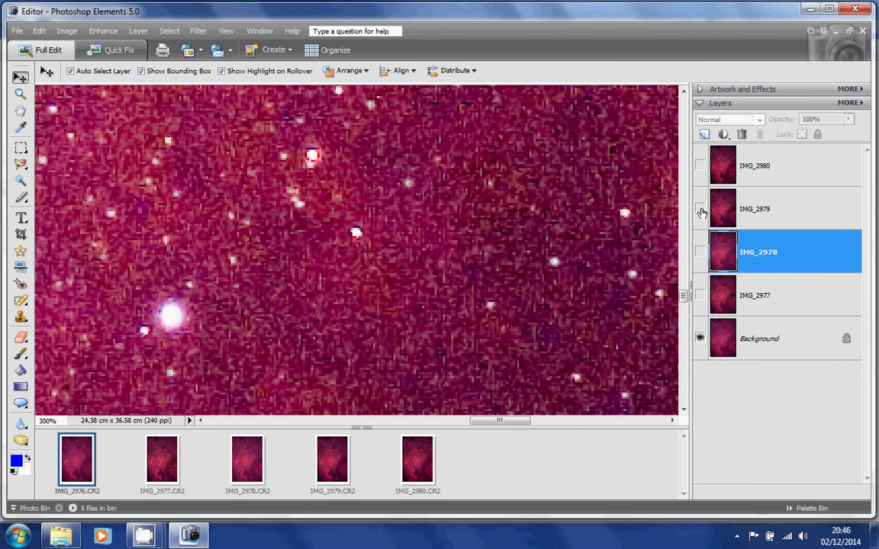
pyautogui.click(753, 211)
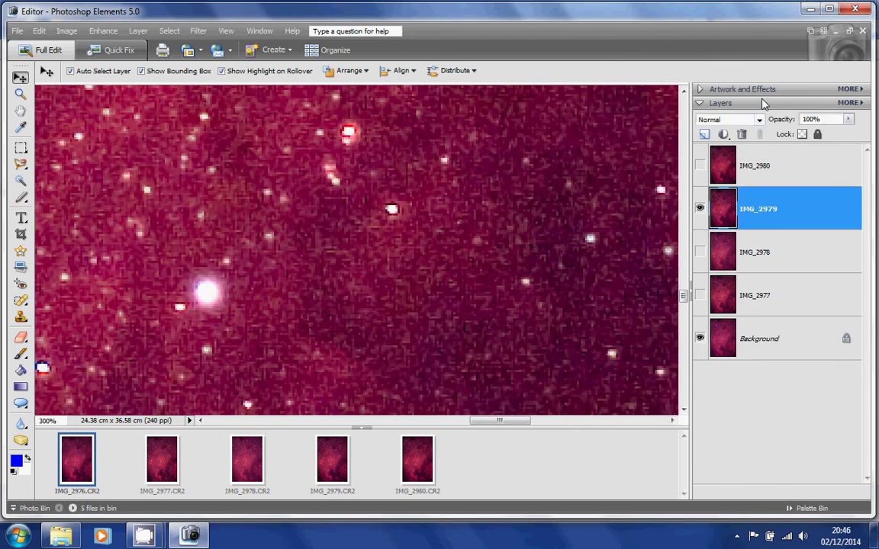
pyautogui.click(758, 119)
pyautogui.click(722, 275)
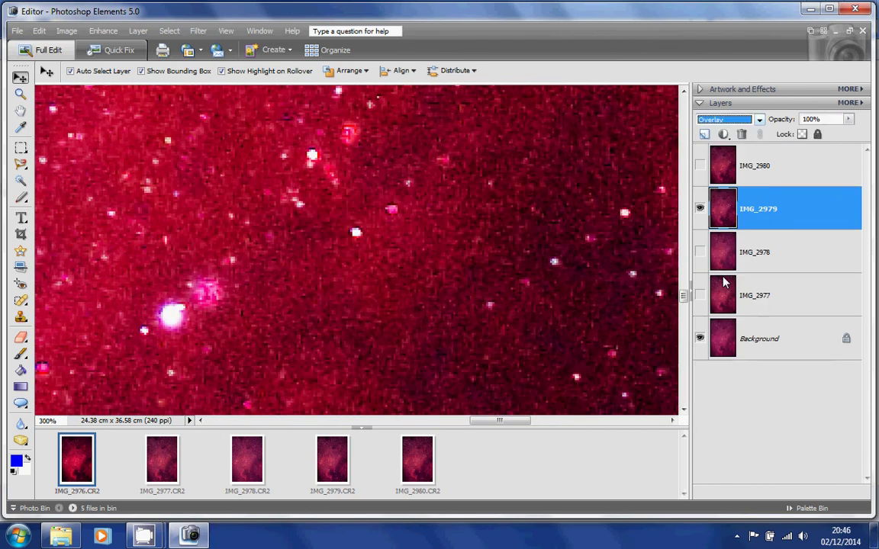
# Drag and nudge IMG_2979 left and down until its stars overlap the background's
pyautogui.moveTo(572, 271); pyautogui.dragTo(557, 284)
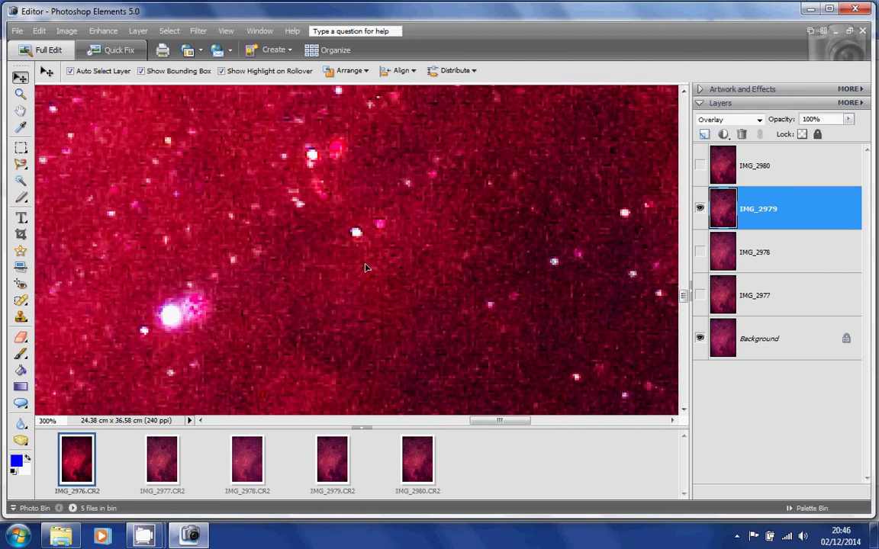
pyautogui.press('Down')
pyautogui.press('Down')
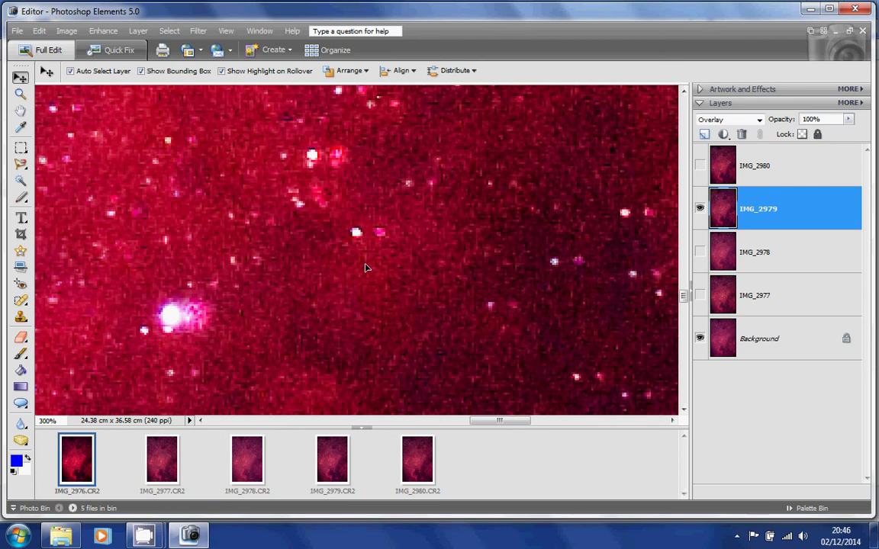
pyautogui.press('Left')
pyautogui.press('Left')
pyautogui.press('Left')
pyautogui.press('Left')
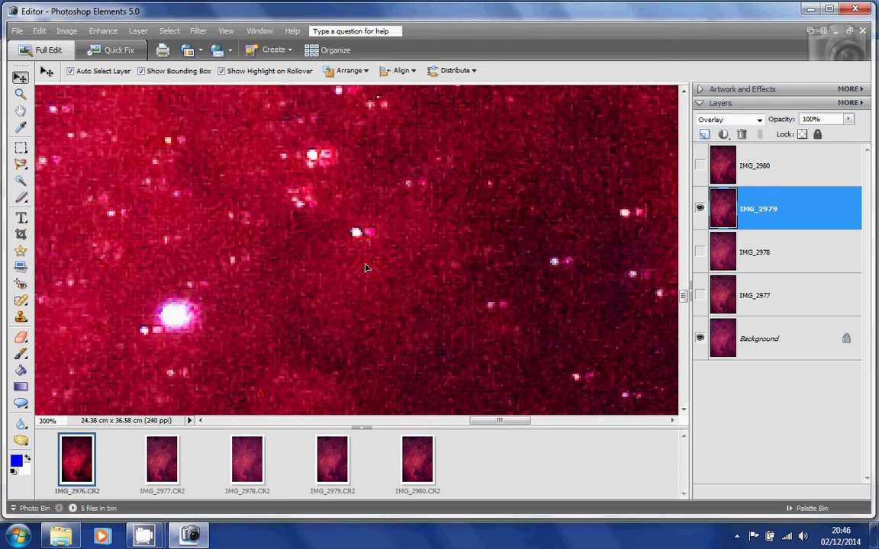
pyautogui.press('Left')
pyautogui.press('Left')
pyautogui.press('Left')
pyautogui.press('Left')
pyautogui.press('Left')
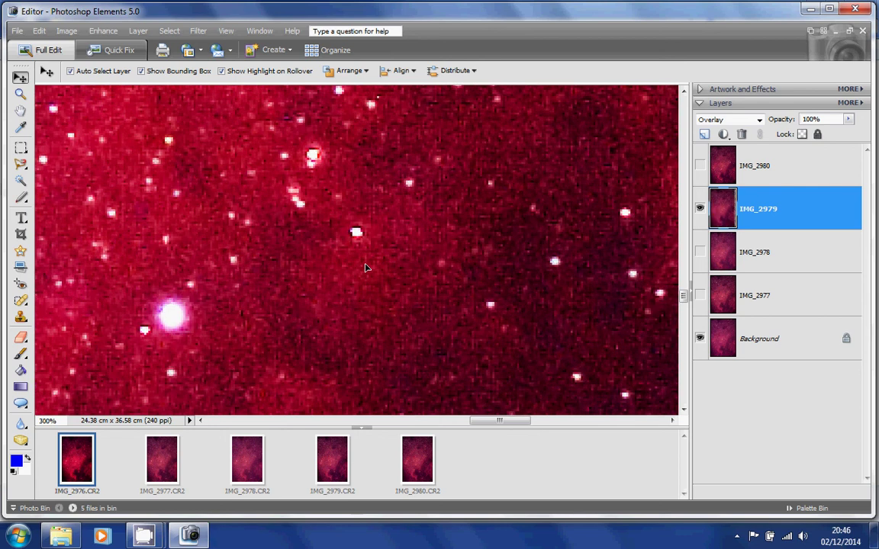
pyautogui.press('Down')
pyautogui.press('Down')
# Hide IMG_2979, show IMG_2980 and set its blend mode to Overlay
pyautogui.click(701, 207)
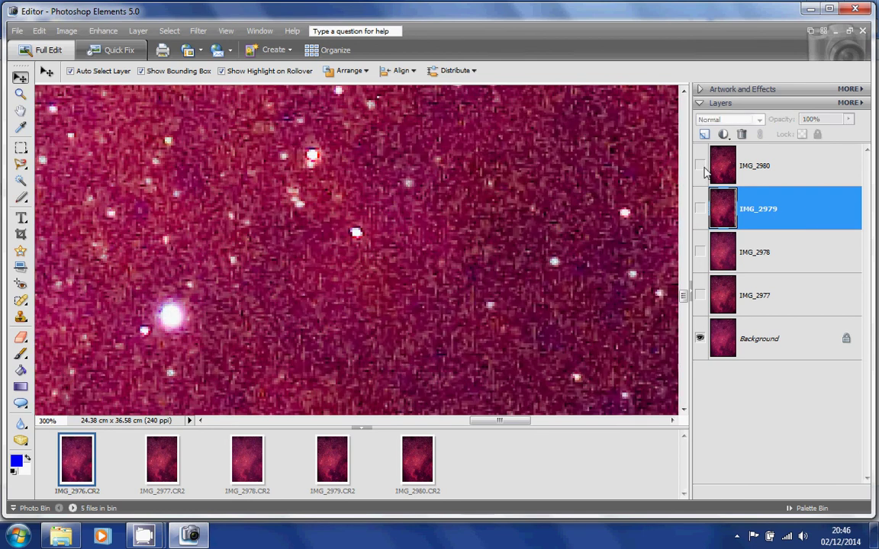
pyautogui.click(700, 166)
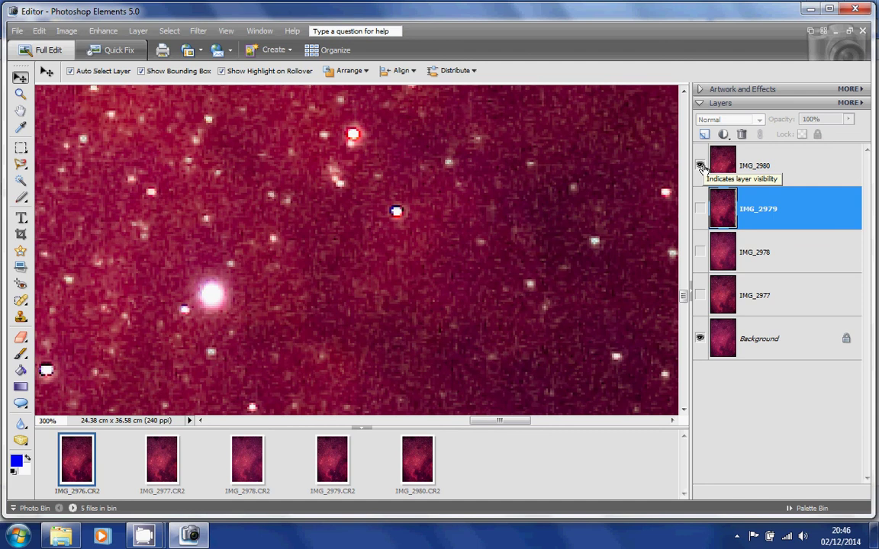
pyautogui.click(782, 179)
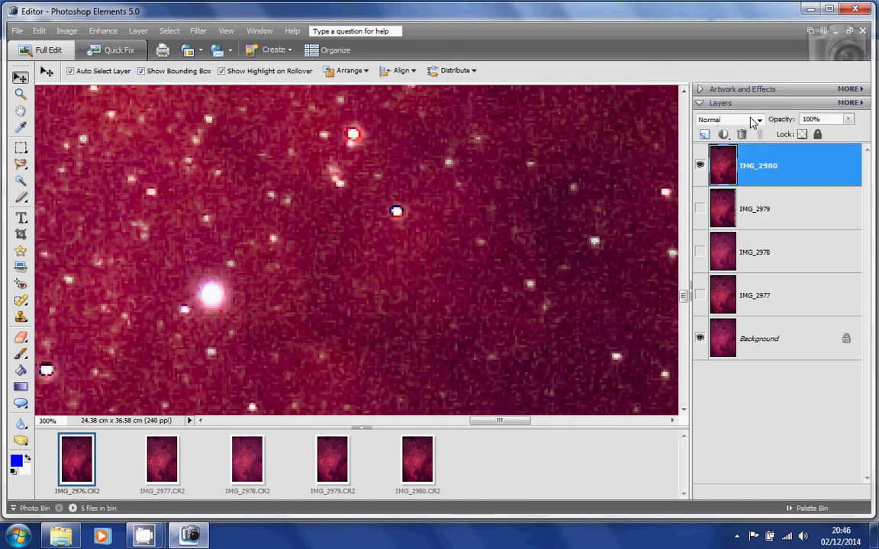
pyautogui.click(759, 121)
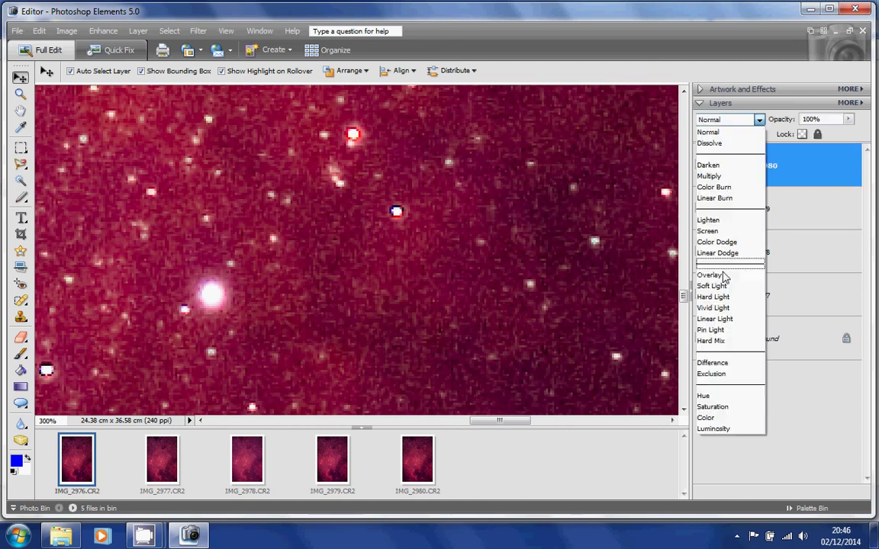
pyautogui.click(710, 276)
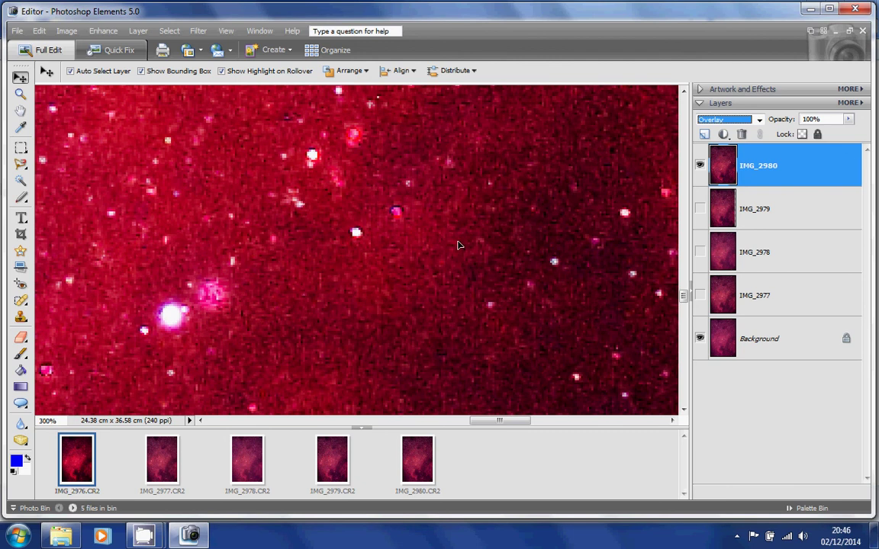
# Drag and nudge IMG_2980 left and down until its stars coincide with the background's
pyautogui.moveTo(458, 245)
pyautogui.mouseDown()
pyautogui.moveTo(443, 245)
pyautogui.moveTo(451, 263)
pyautogui.mouseUp()
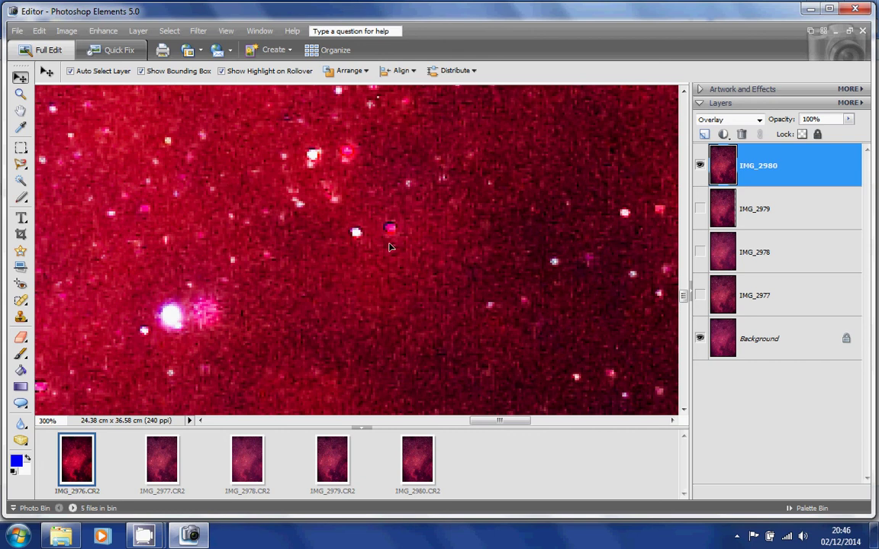
pyautogui.press('Left')
pyautogui.press('Left')
pyautogui.press('Left')
pyautogui.press('Left')
pyautogui.press('Left')
pyautogui.press('Left')
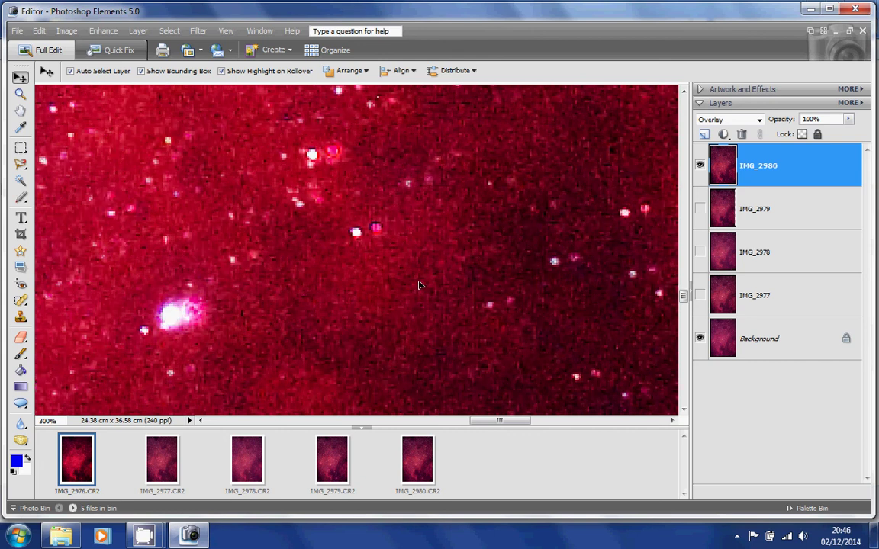
pyautogui.press('Left')
pyautogui.press('Left')
pyautogui.press('Left')
pyautogui.press('Left')
pyautogui.press('Left')
pyautogui.press('Left')
pyautogui.press('Left')
pyautogui.press('Left')
pyautogui.press('Left')
pyautogui.press('Down')
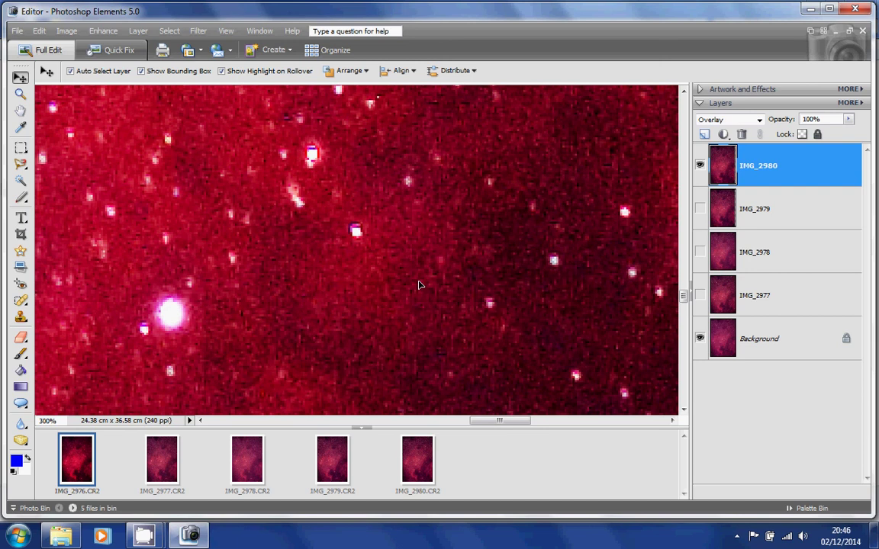
pyautogui.press('Down')
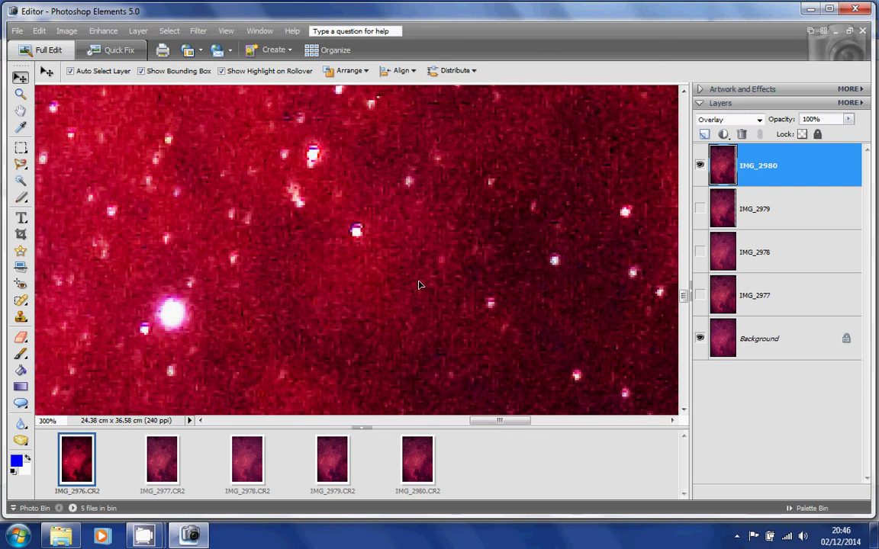
pyautogui.press('Down')
pyautogui.press('Down')
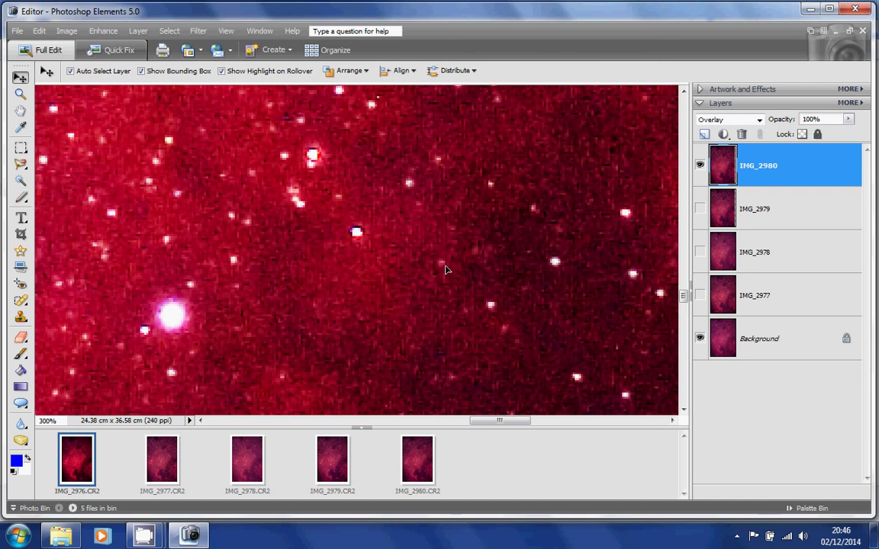
# Show IMG_2979 and IMG_2978 again and fit the whole stacked image on screen
pyautogui.click(700, 208)
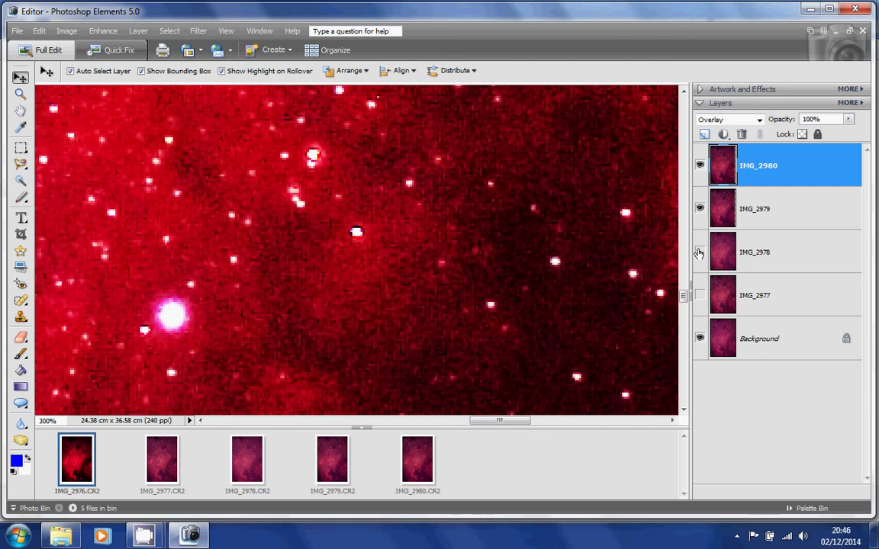
pyautogui.click(700, 252)
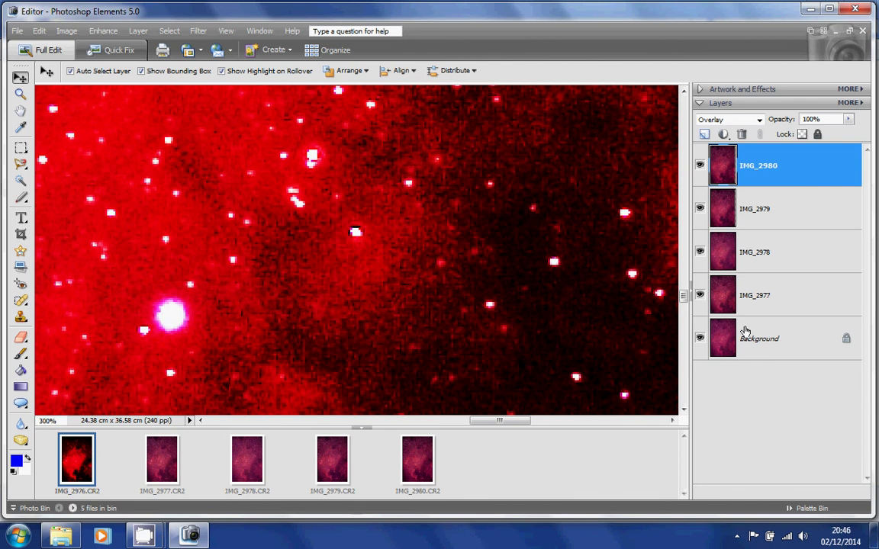
pyautogui.click(21, 94)
pyautogui.rightClick(286, 219)
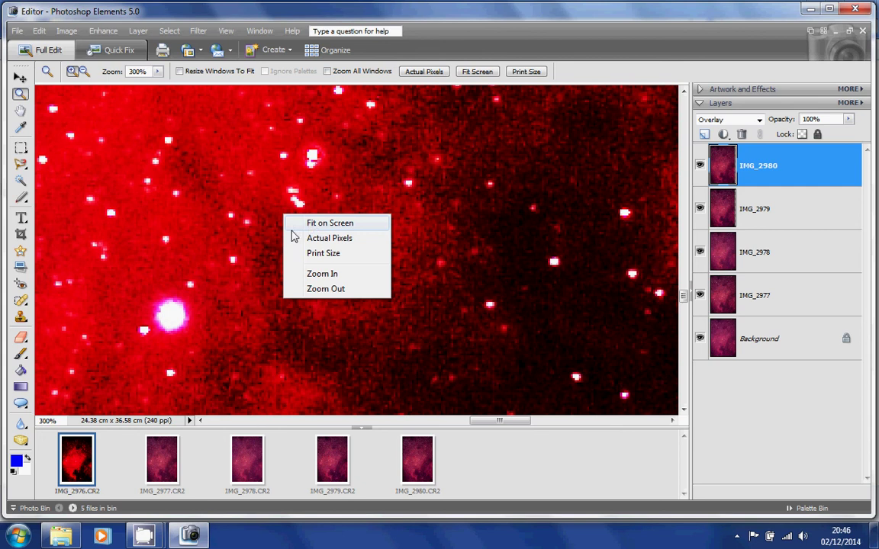
pyautogui.click(329, 223)
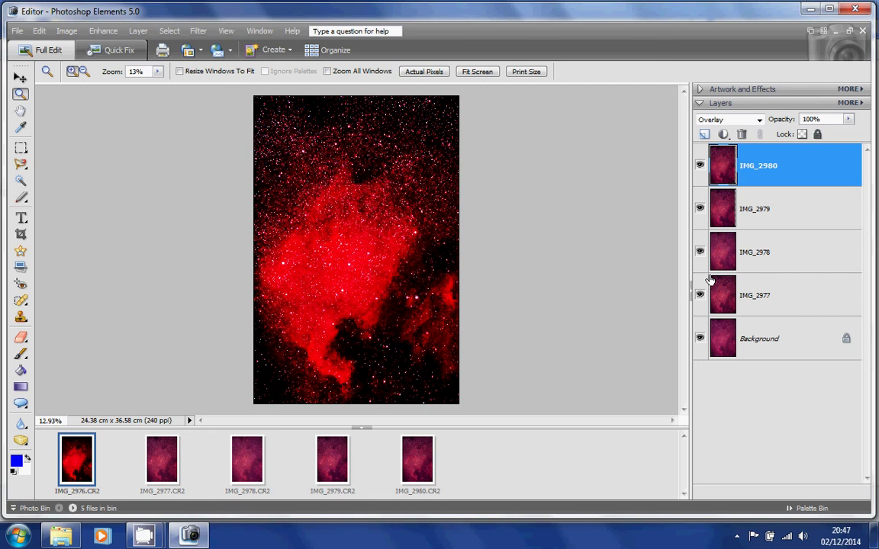
# Set the IMG_2977, IMG_2978 and IMG_2979 layers to Lighten blend mode
pyautogui.click(759, 295)
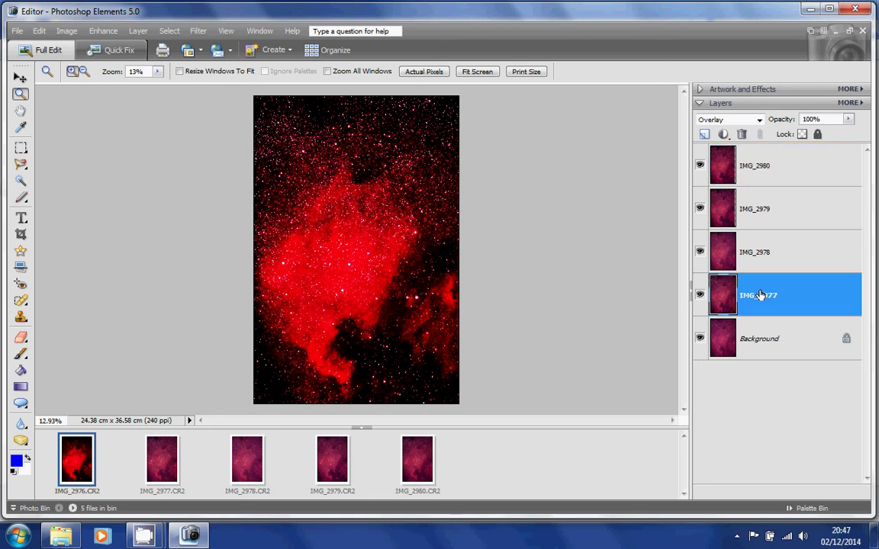
pyautogui.click(759, 120)
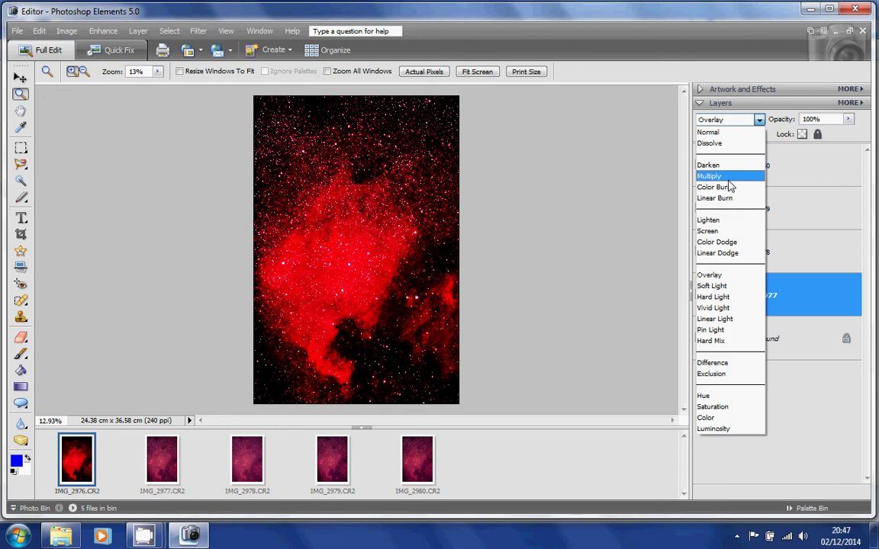
pyautogui.click(721, 132)
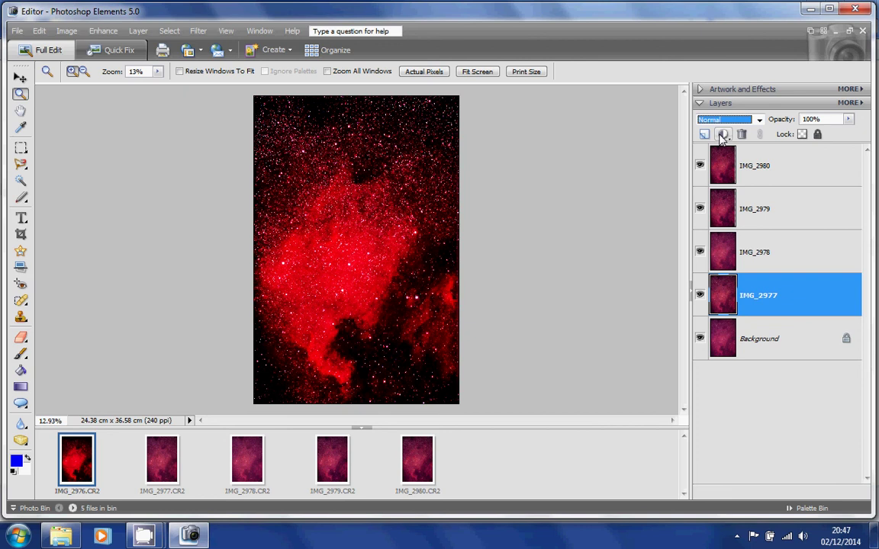
pyautogui.click(759, 120)
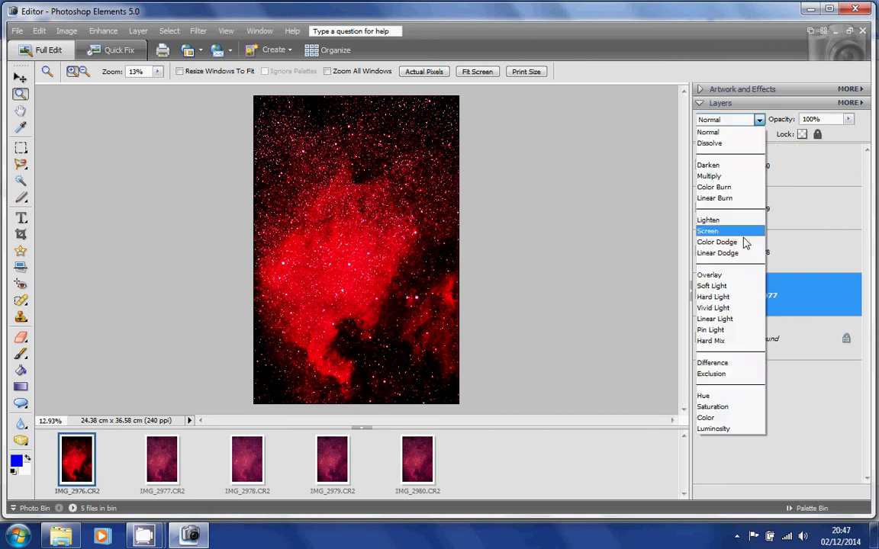
pyautogui.click(737, 220)
pyautogui.click(773, 263)
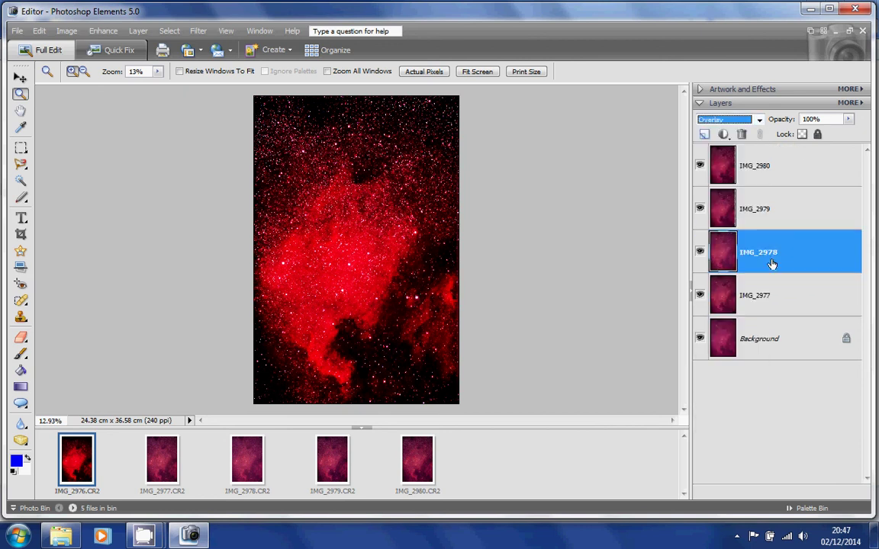
pyautogui.click(760, 121)
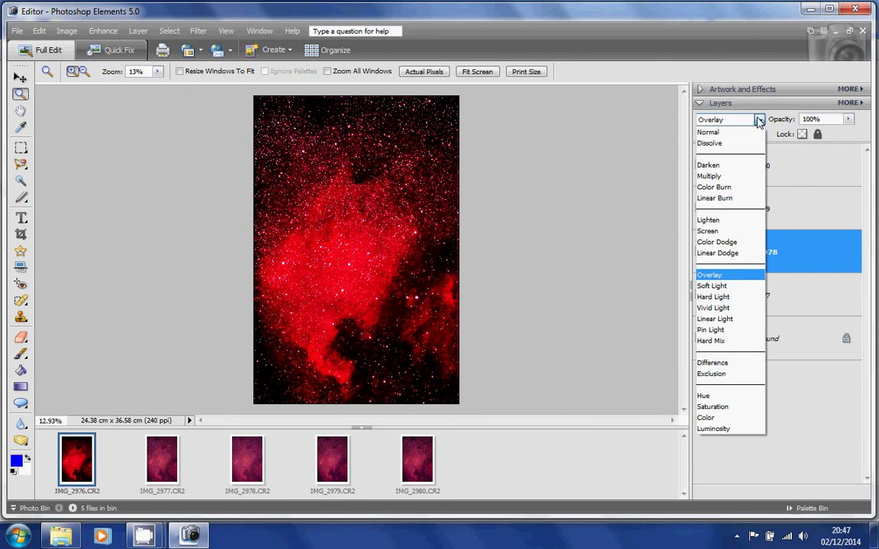
pyautogui.click(730, 221)
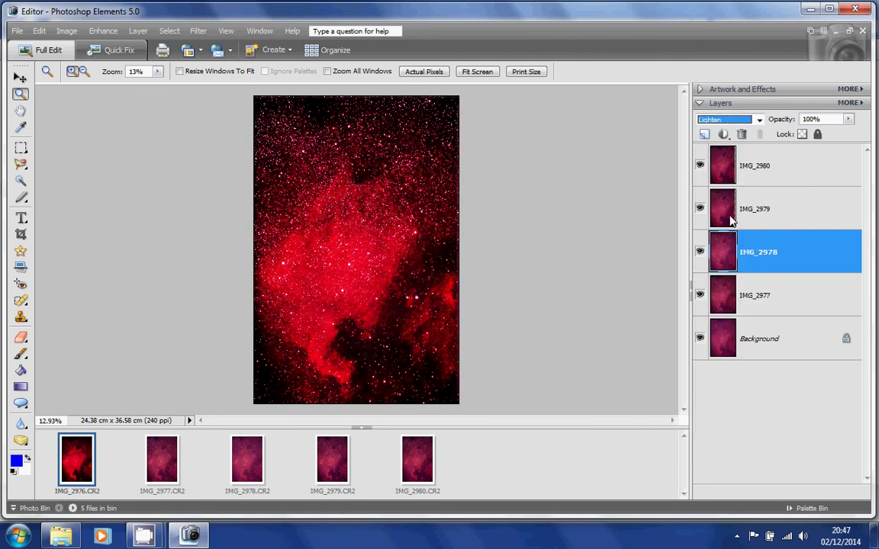
pyautogui.click(755, 218)
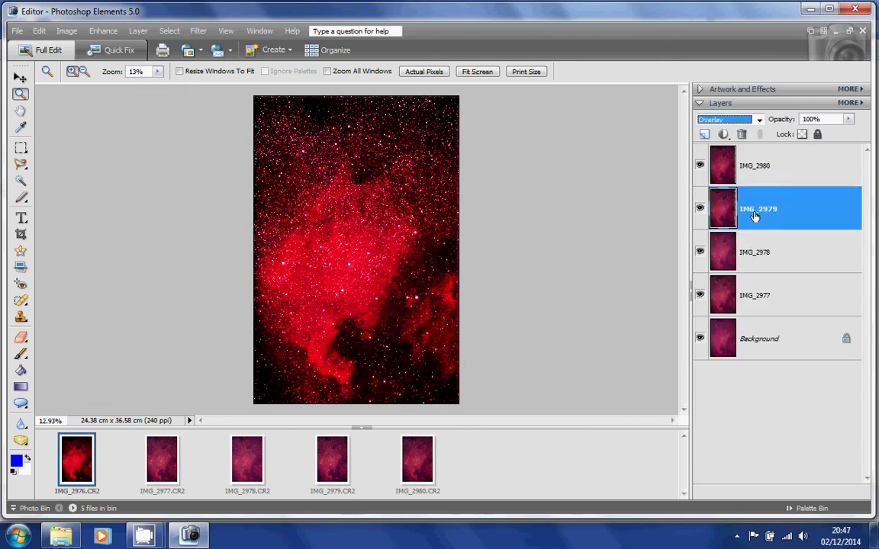
pyautogui.click(760, 119)
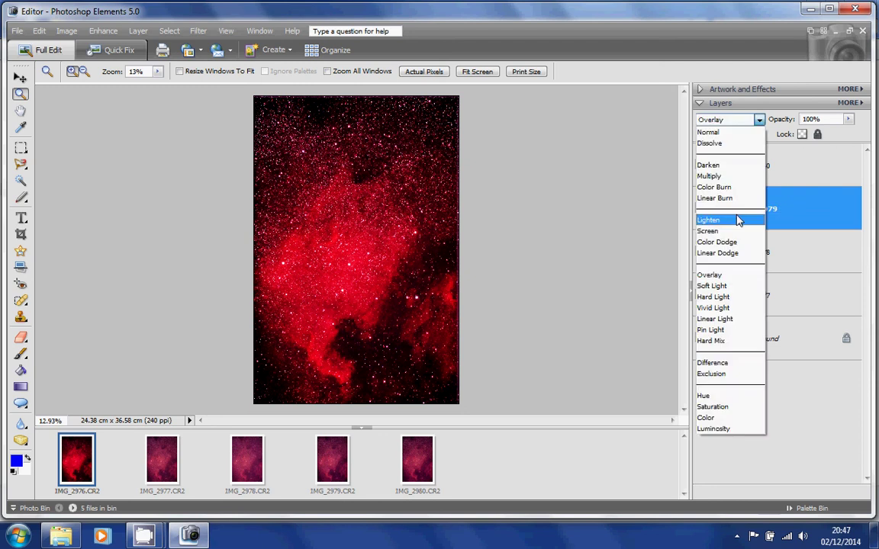
pyautogui.click(737, 220)
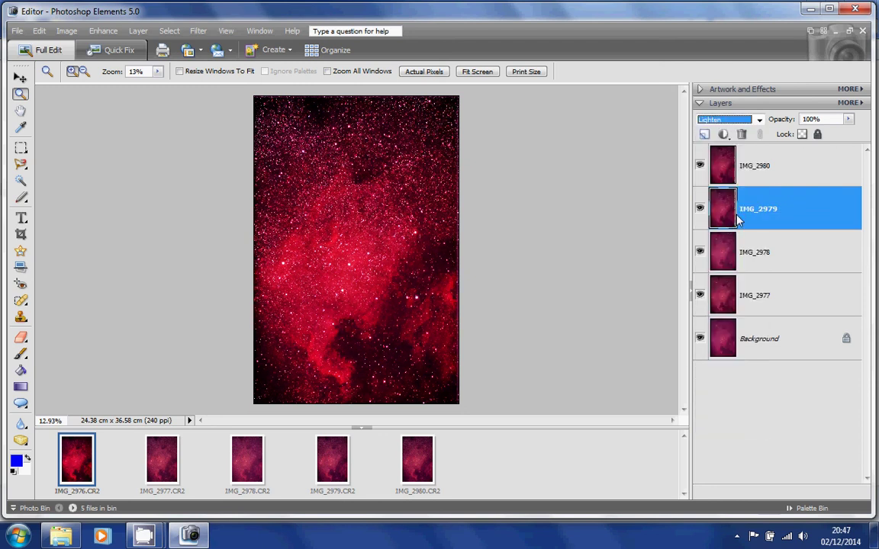
# Try Lighten and Normal on IMG_2980, then settle on Overlay
pyautogui.click(766, 175)
pyautogui.click(759, 120)
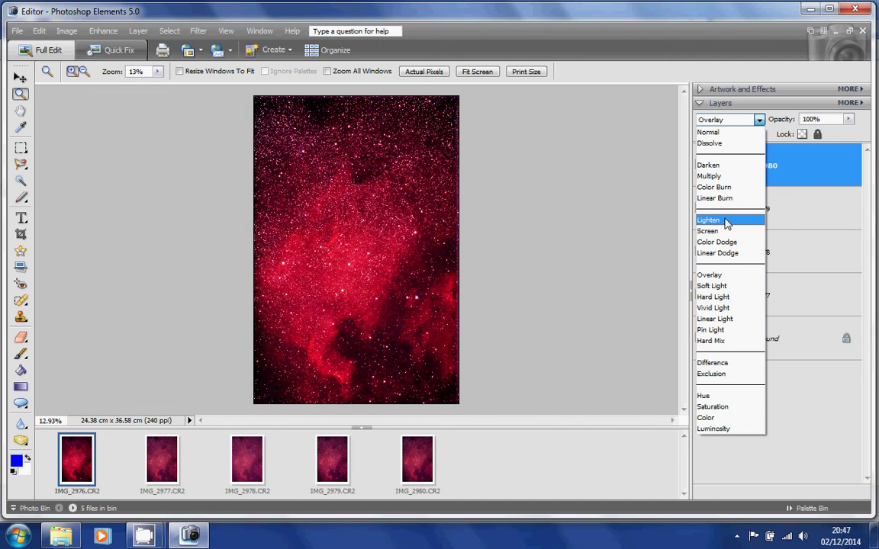
pyautogui.click(727, 221)
pyautogui.click(759, 120)
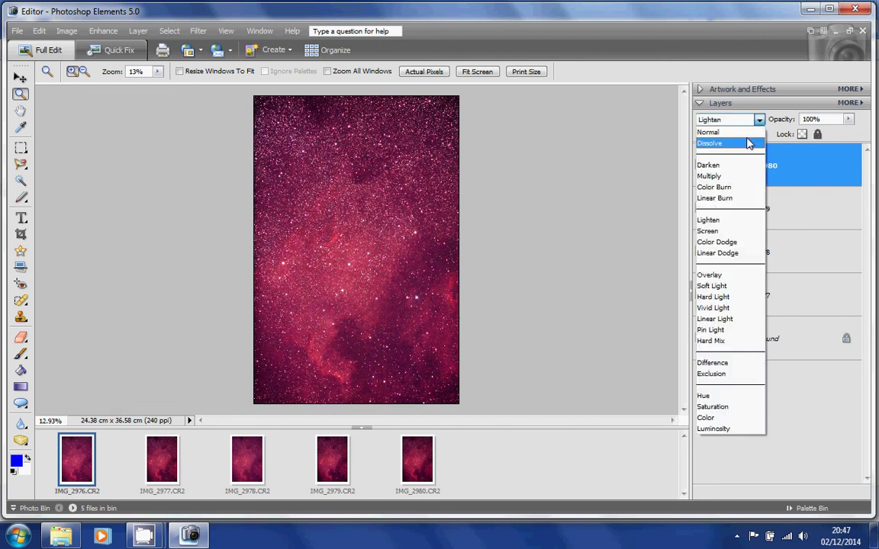
pyautogui.click(746, 133)
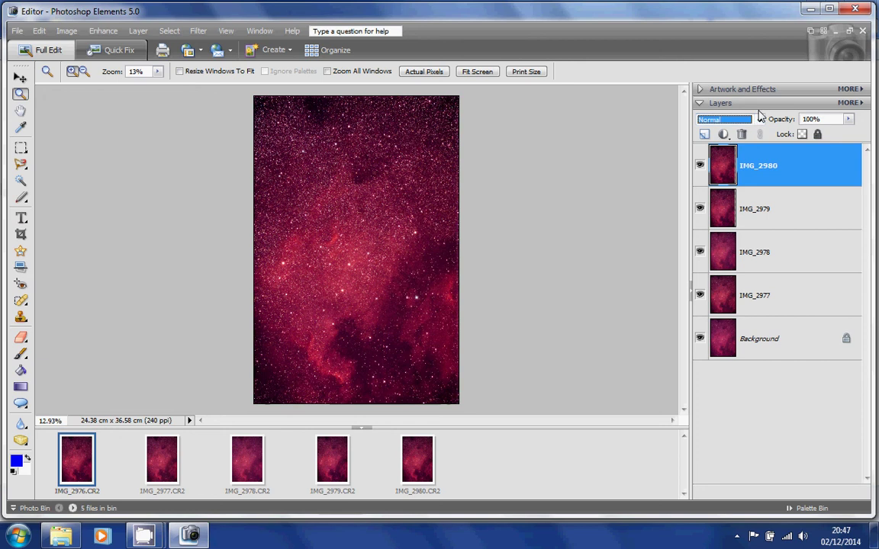
pyautogui.click(759, 120)
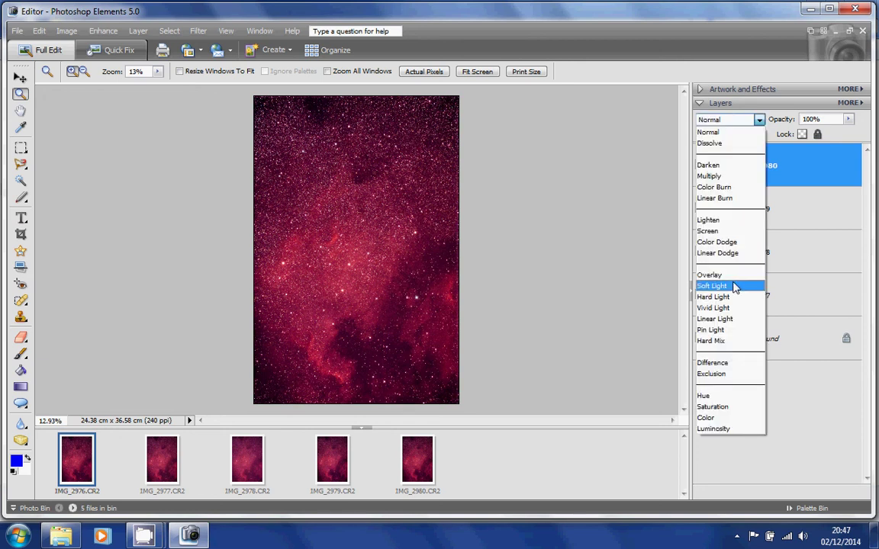
pyautogui.click(734, 279)
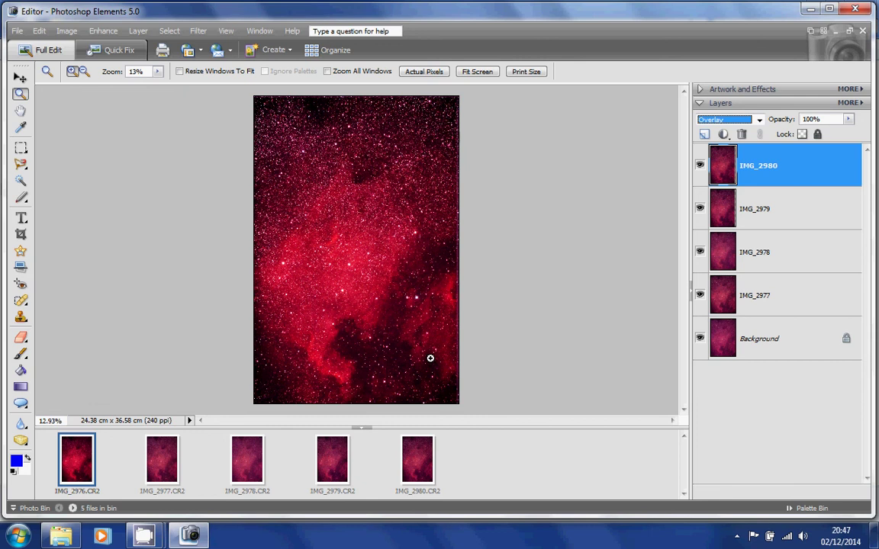
pyautogui.moveTo(430, 305); pyautogui.dragTo(401, 290)
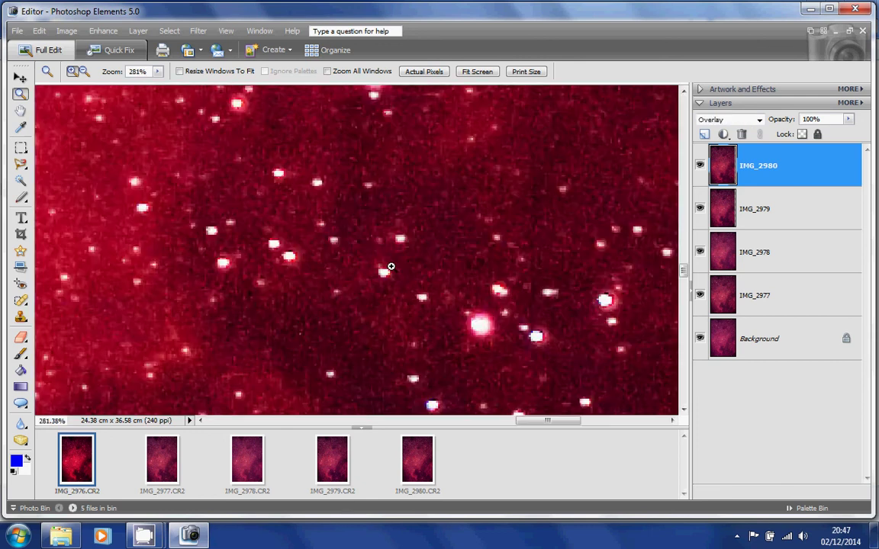
pyautogui.click(390, 266)
pyautogui.click(391, 266)
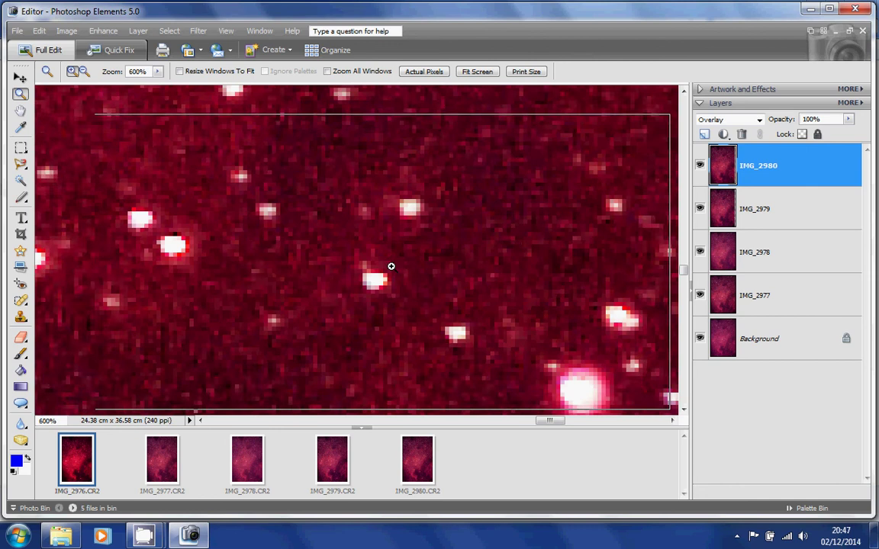
pyautogui.click(390, 267)
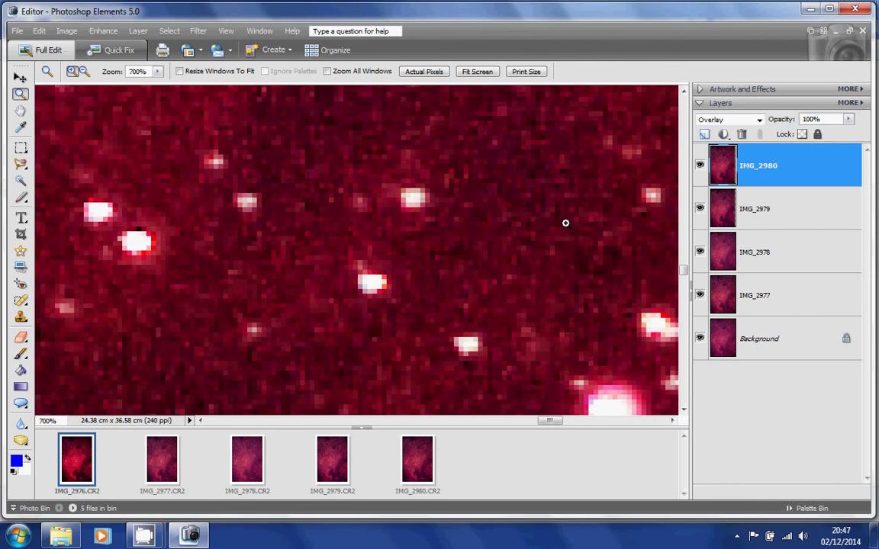
pyautogui.click(701, 167)
pyautogui.click(701, 167)
pyautogui.click(699, 295)
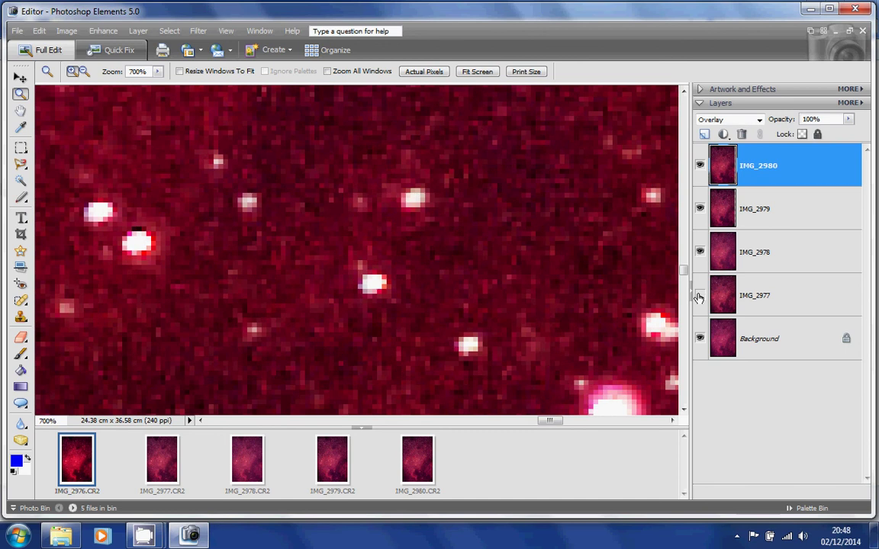
pyautogui.click(701, 252)
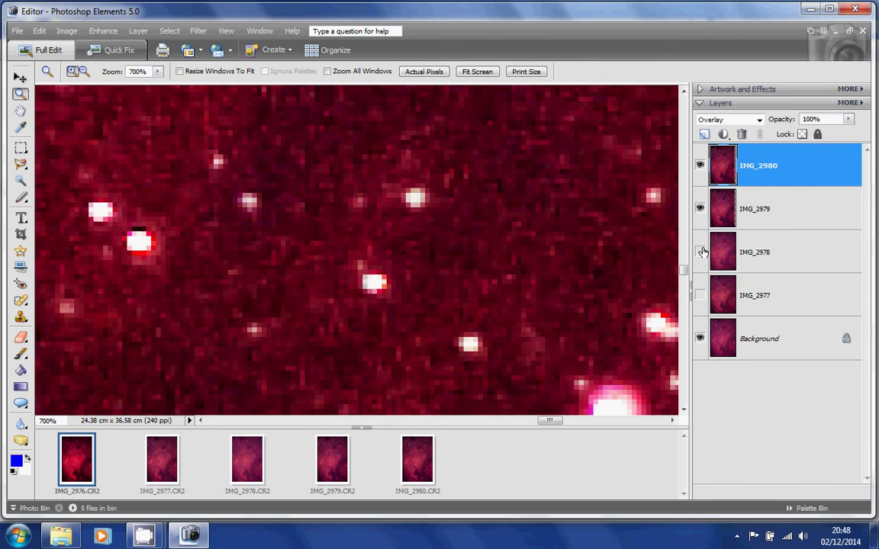
pyautogui.click(701, 208)
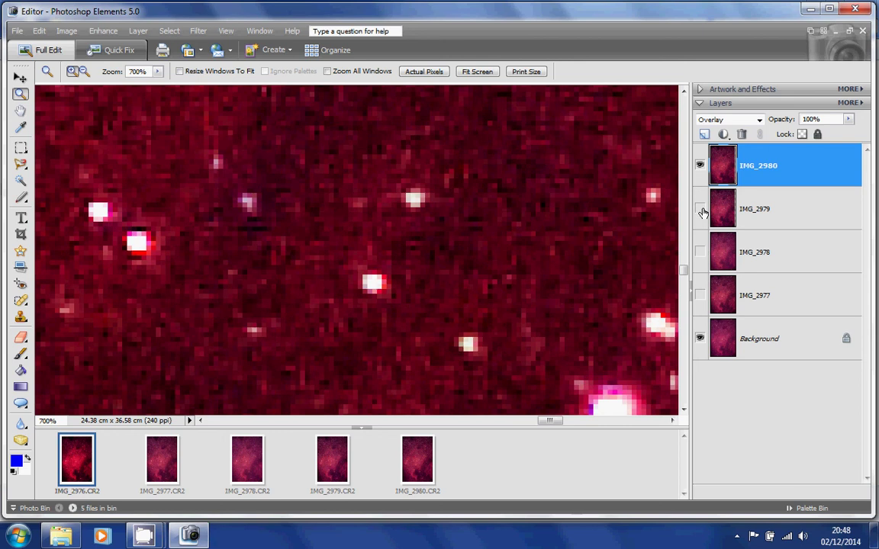
pyautogui.click(700, 166)
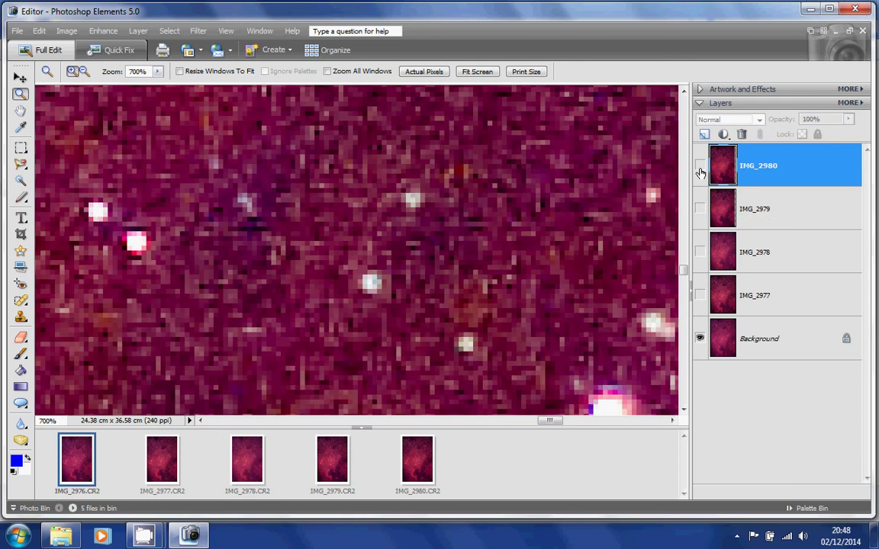
pyautogui.rightClick(237, 231)
pyautogui.click(254, 241)
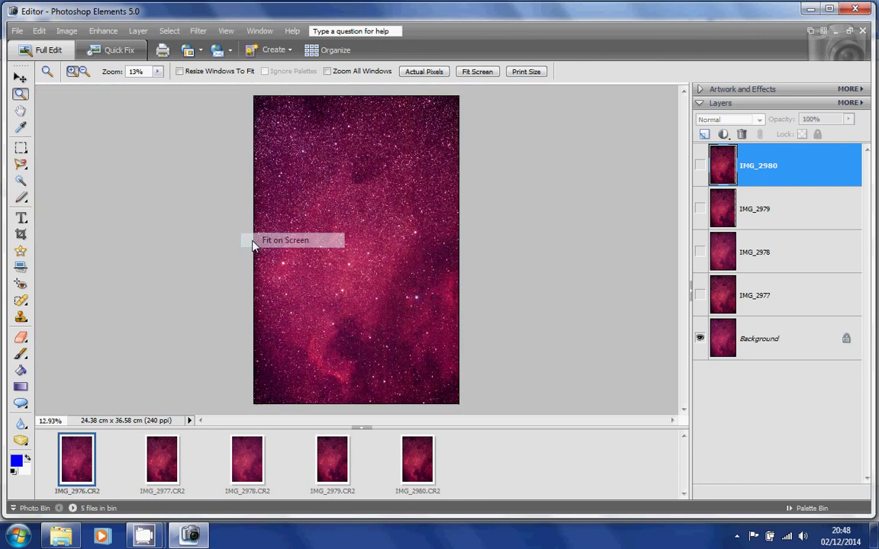
pyautogui.click(699, 295)
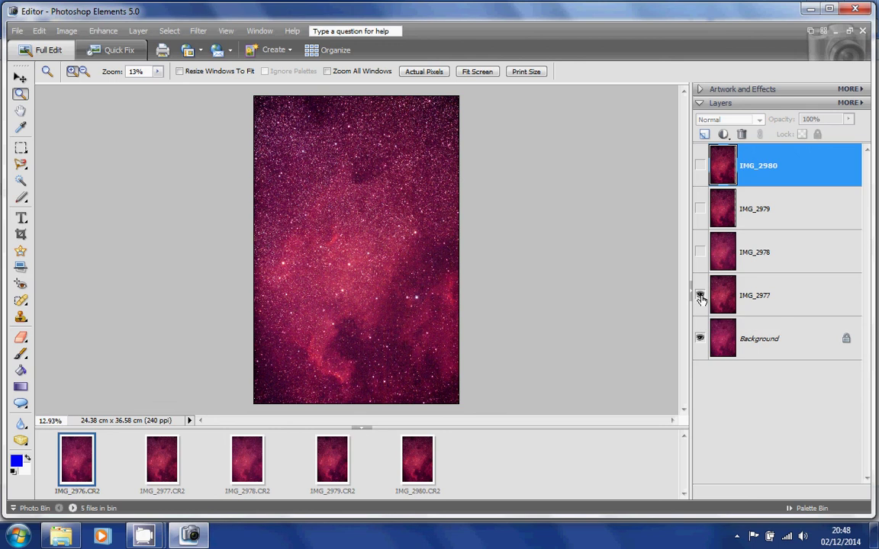
pyautogui.click(700, 252)
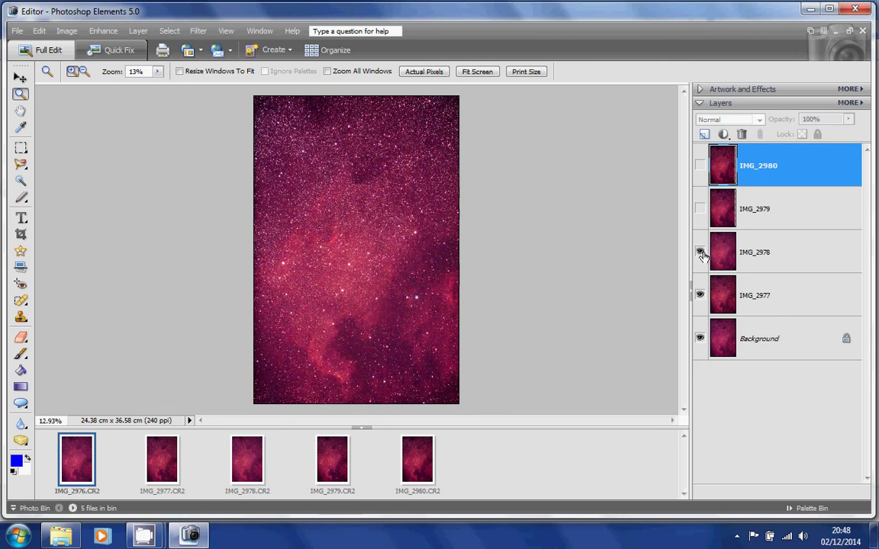
pyautogui.click(701, 165)
# Fit the image on screen and flatten all layers with Layer > Flatten Image
pyautogui.click(344, 314)
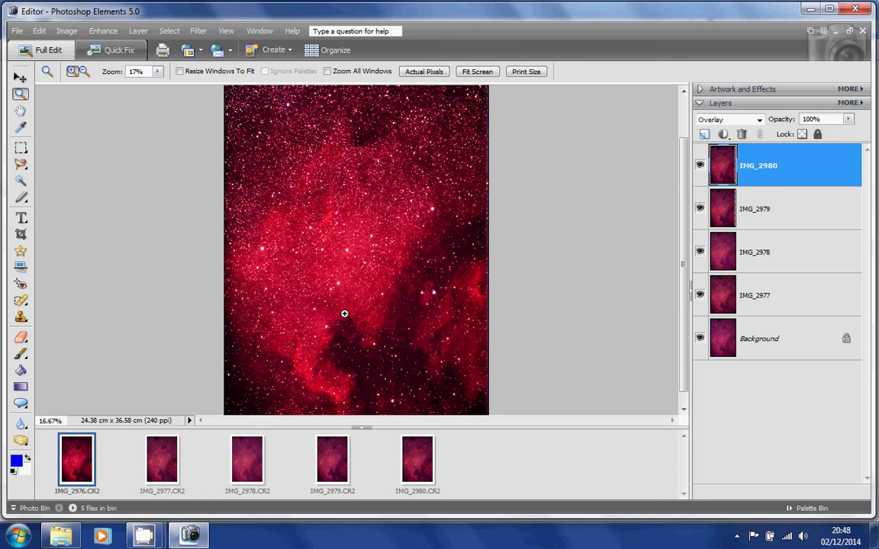
pyautogui.rightClick(329, 280)
pyautogui.click(334, 285)
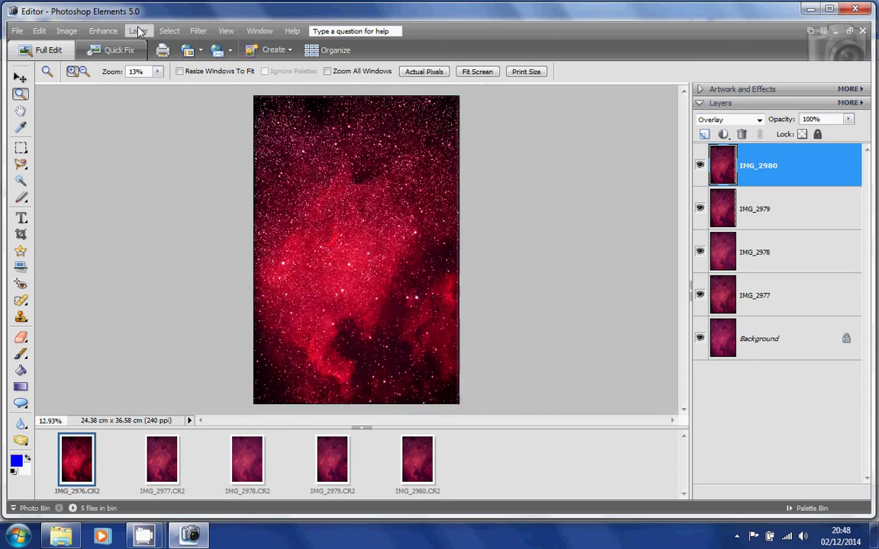
pyautogui.click(138, 30)
pyautogui.click(194, 288)
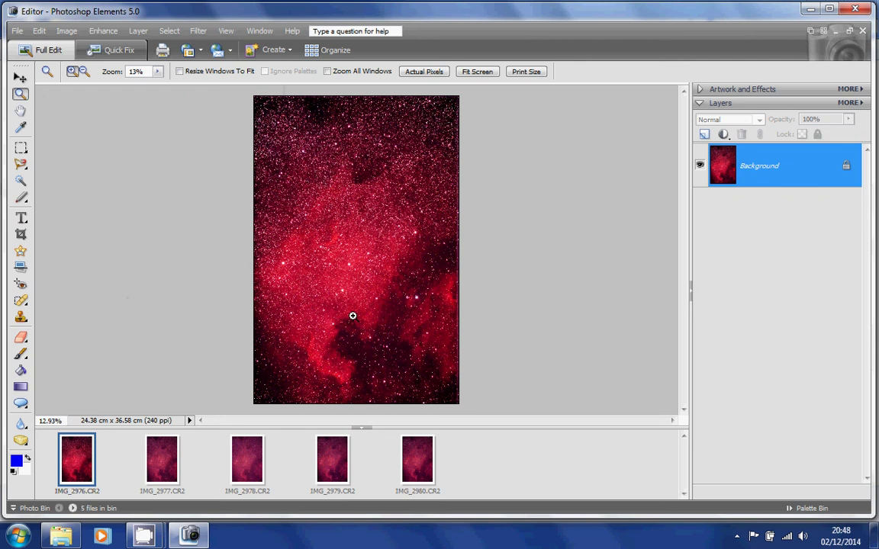
# Darken the flattened nebula with Brightness/Contrast set to brightness -33 and contrast +14
pyautogui.click(104, 32)
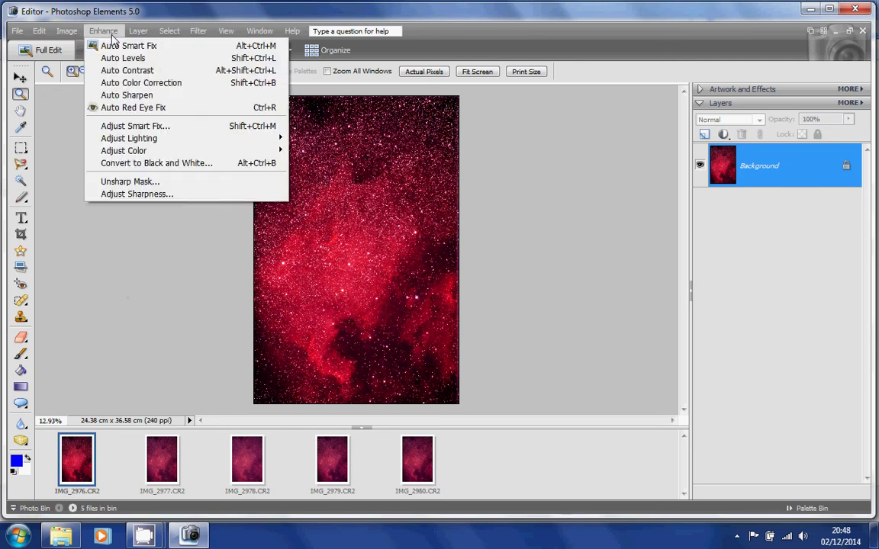
pyautogui.moveTo(152, 138)
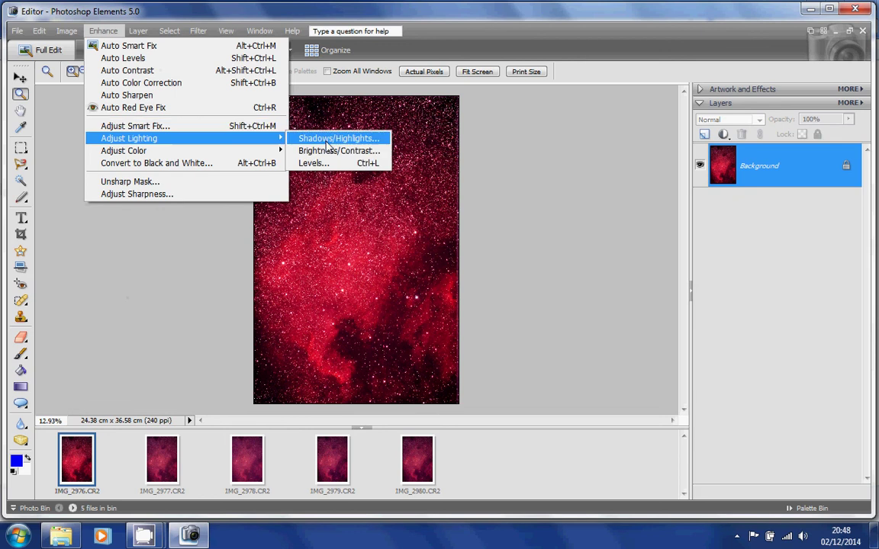
pyautogui.click(334, 150)
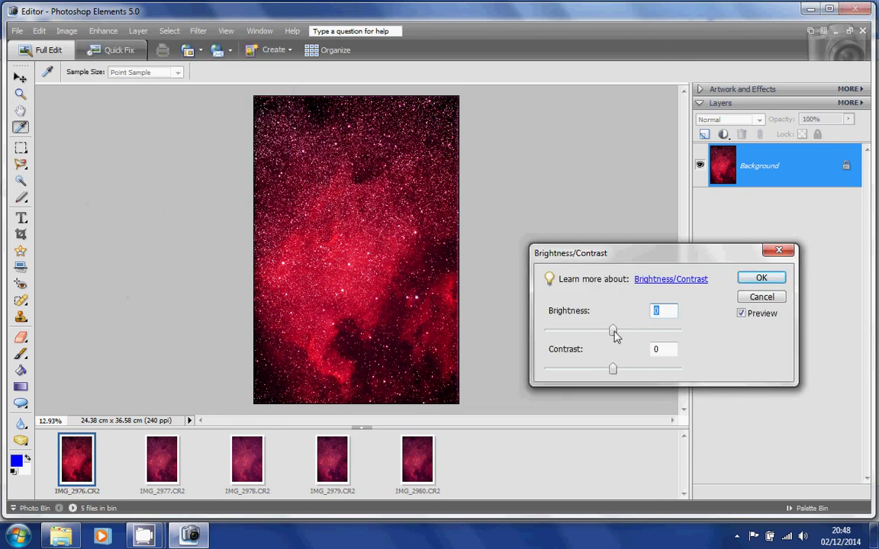
pyautogui.moveTo(614, 332); pyautogui.dragTo(597, 332)
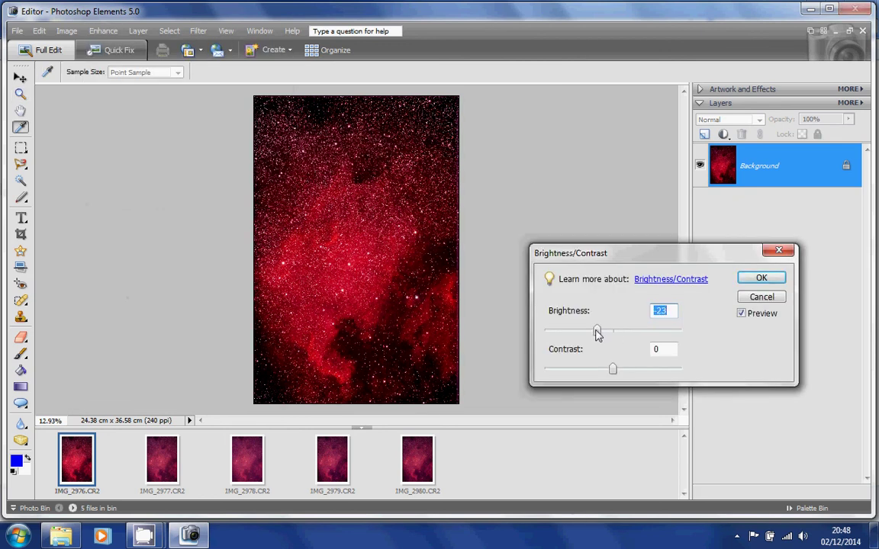
pyautogui.moveTo(597, 333); pyautogui.dragTo(590, 332)
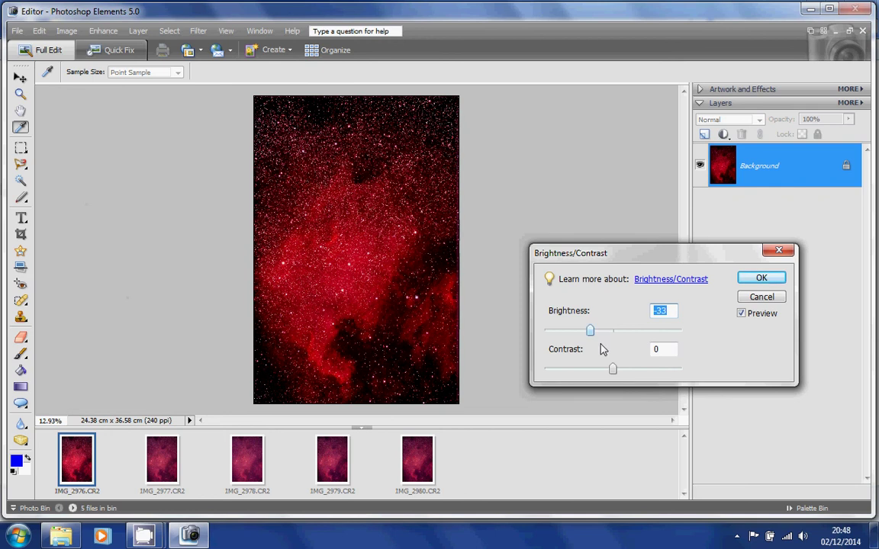
pyautogui.moveTo(613, 370); pyautogui.dragTo(624, 371)
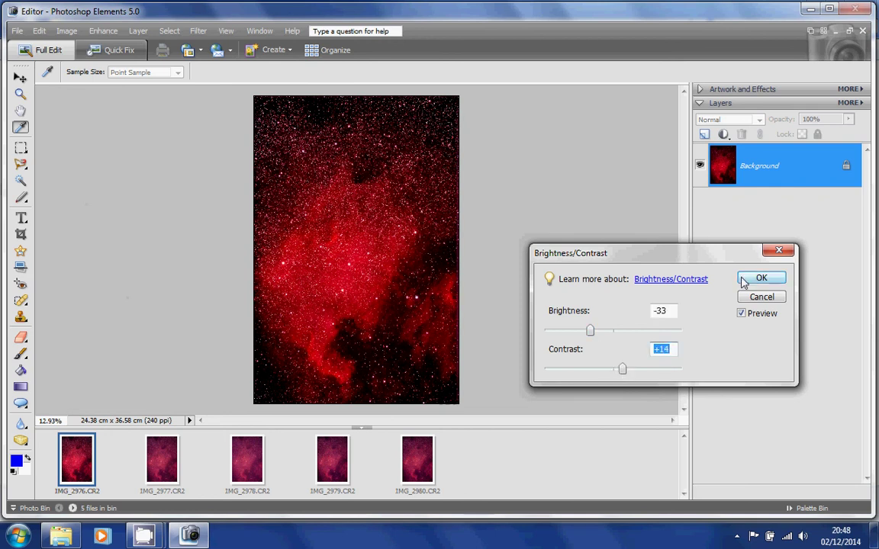
pyautogui.click(744, 282)
# Return to the Zoom tool, bring the Layers project folder forward, then show the desktop
pyautogui.press('z')
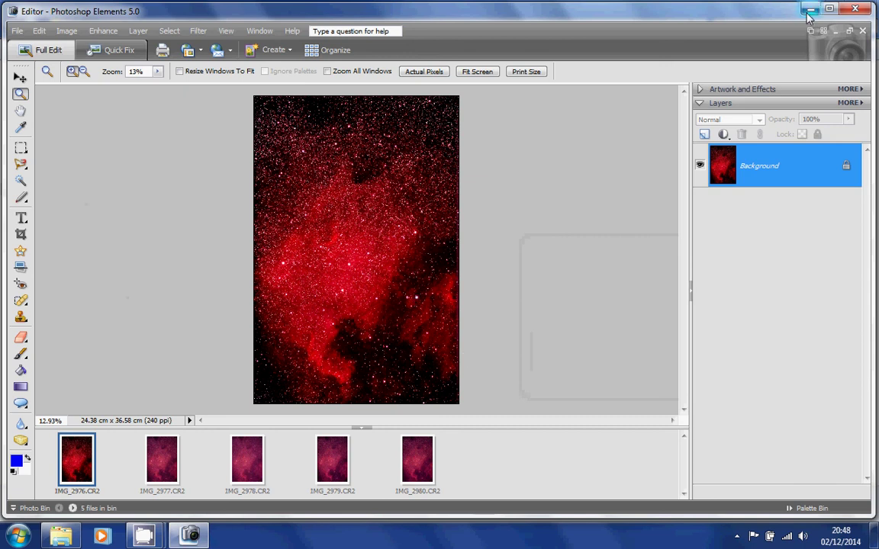
pyautogui.hotkey('alt', 'Tab')
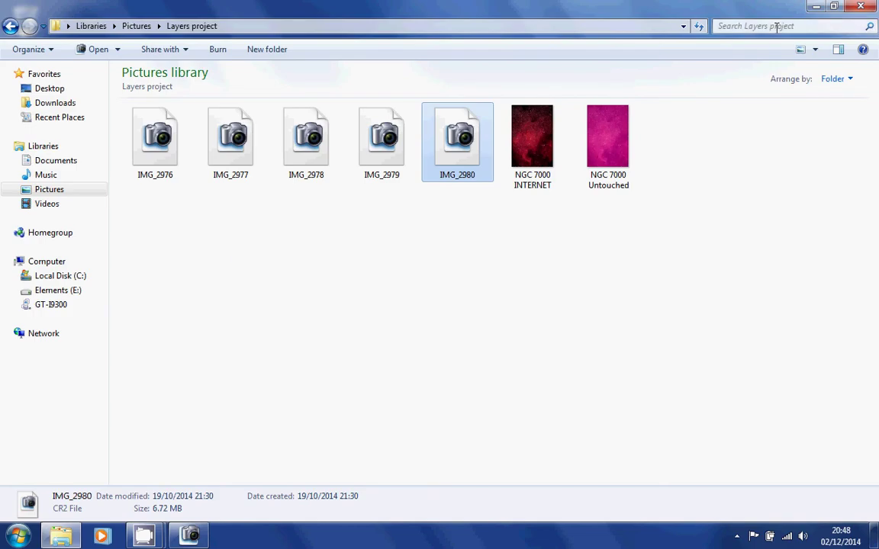
pyautogui.press('super+d')
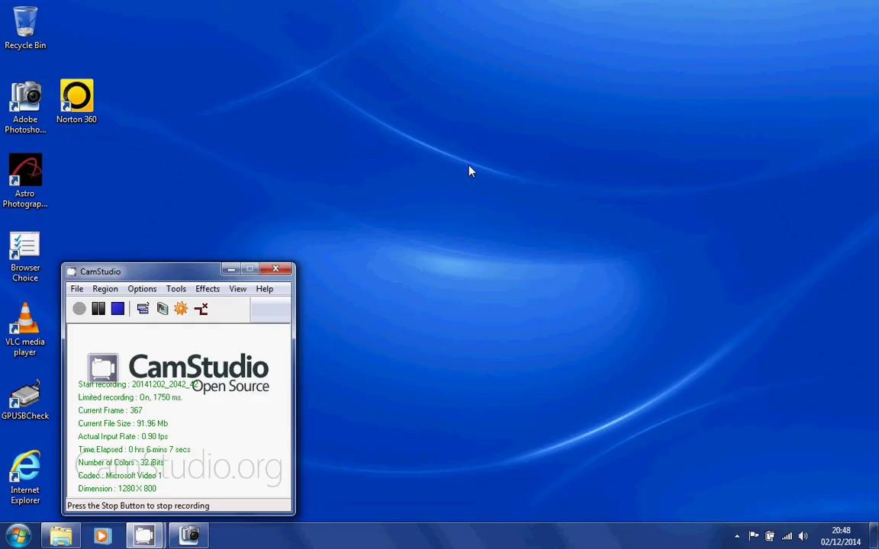